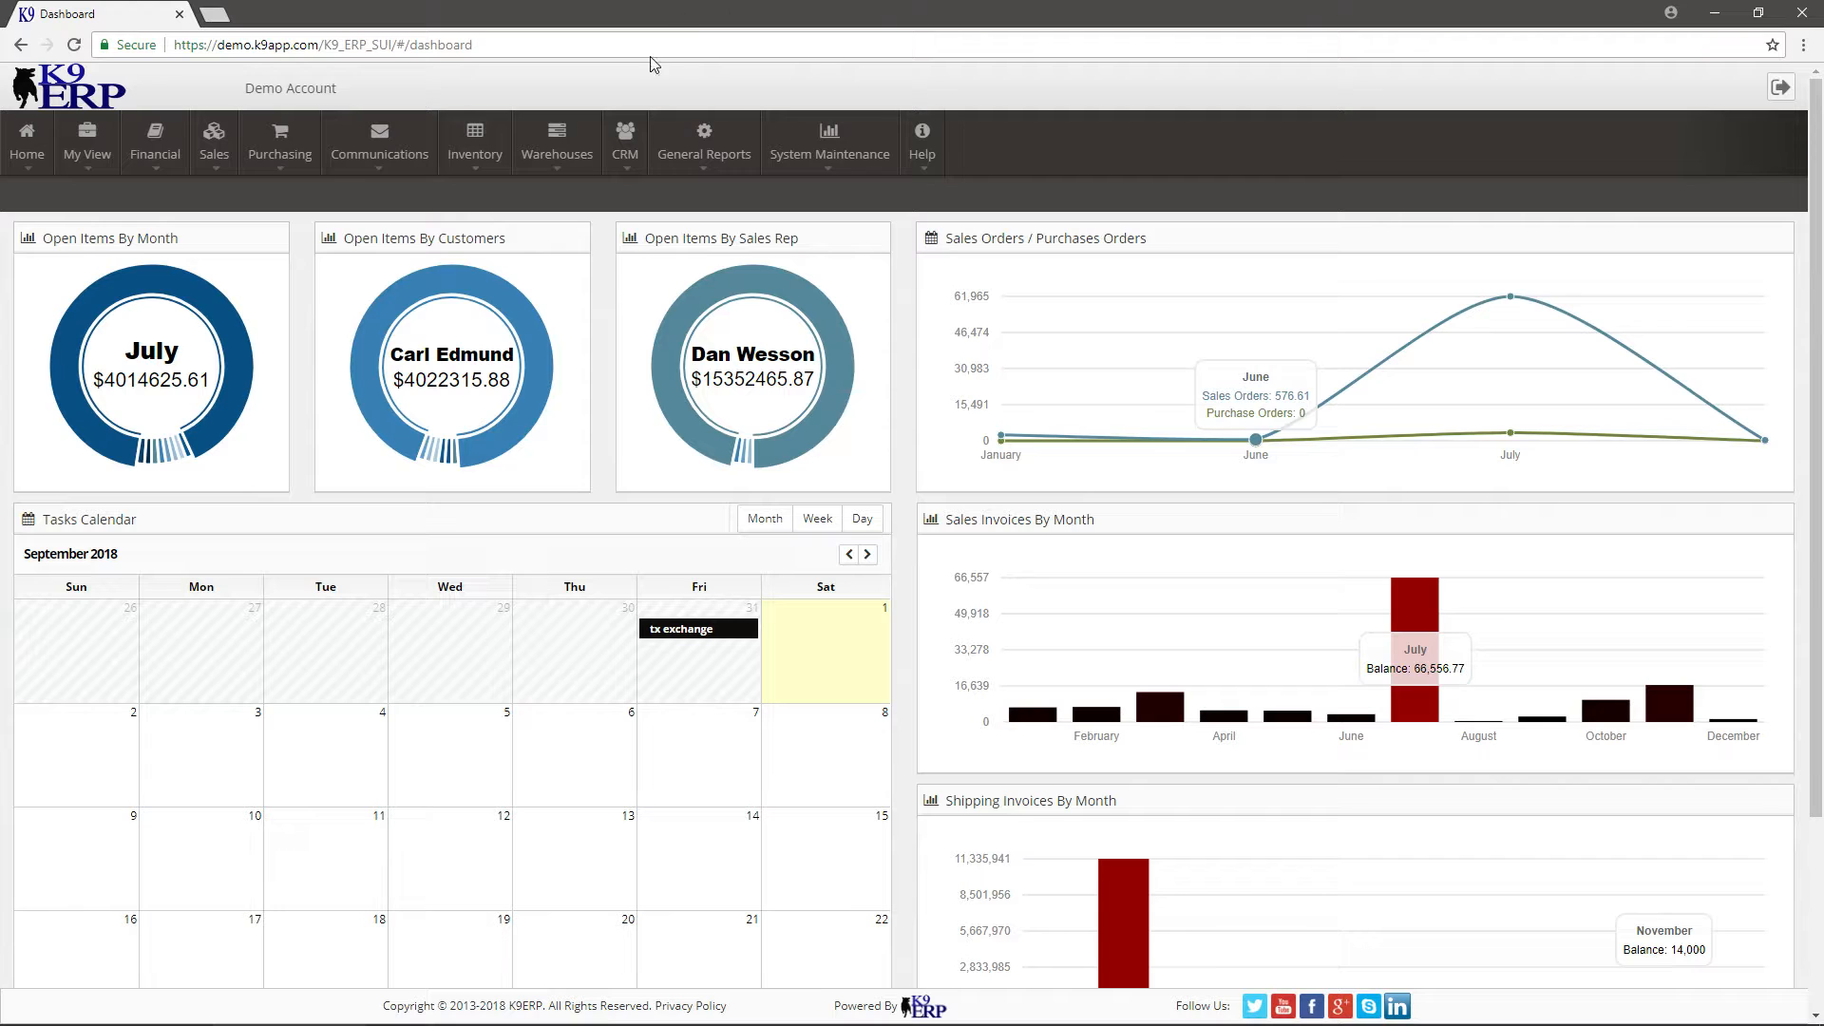
# Step: Start a new customer service call and select the customer it is for
pyautogui.click(627, 135)
pyautogui.moveTo(751, 397)
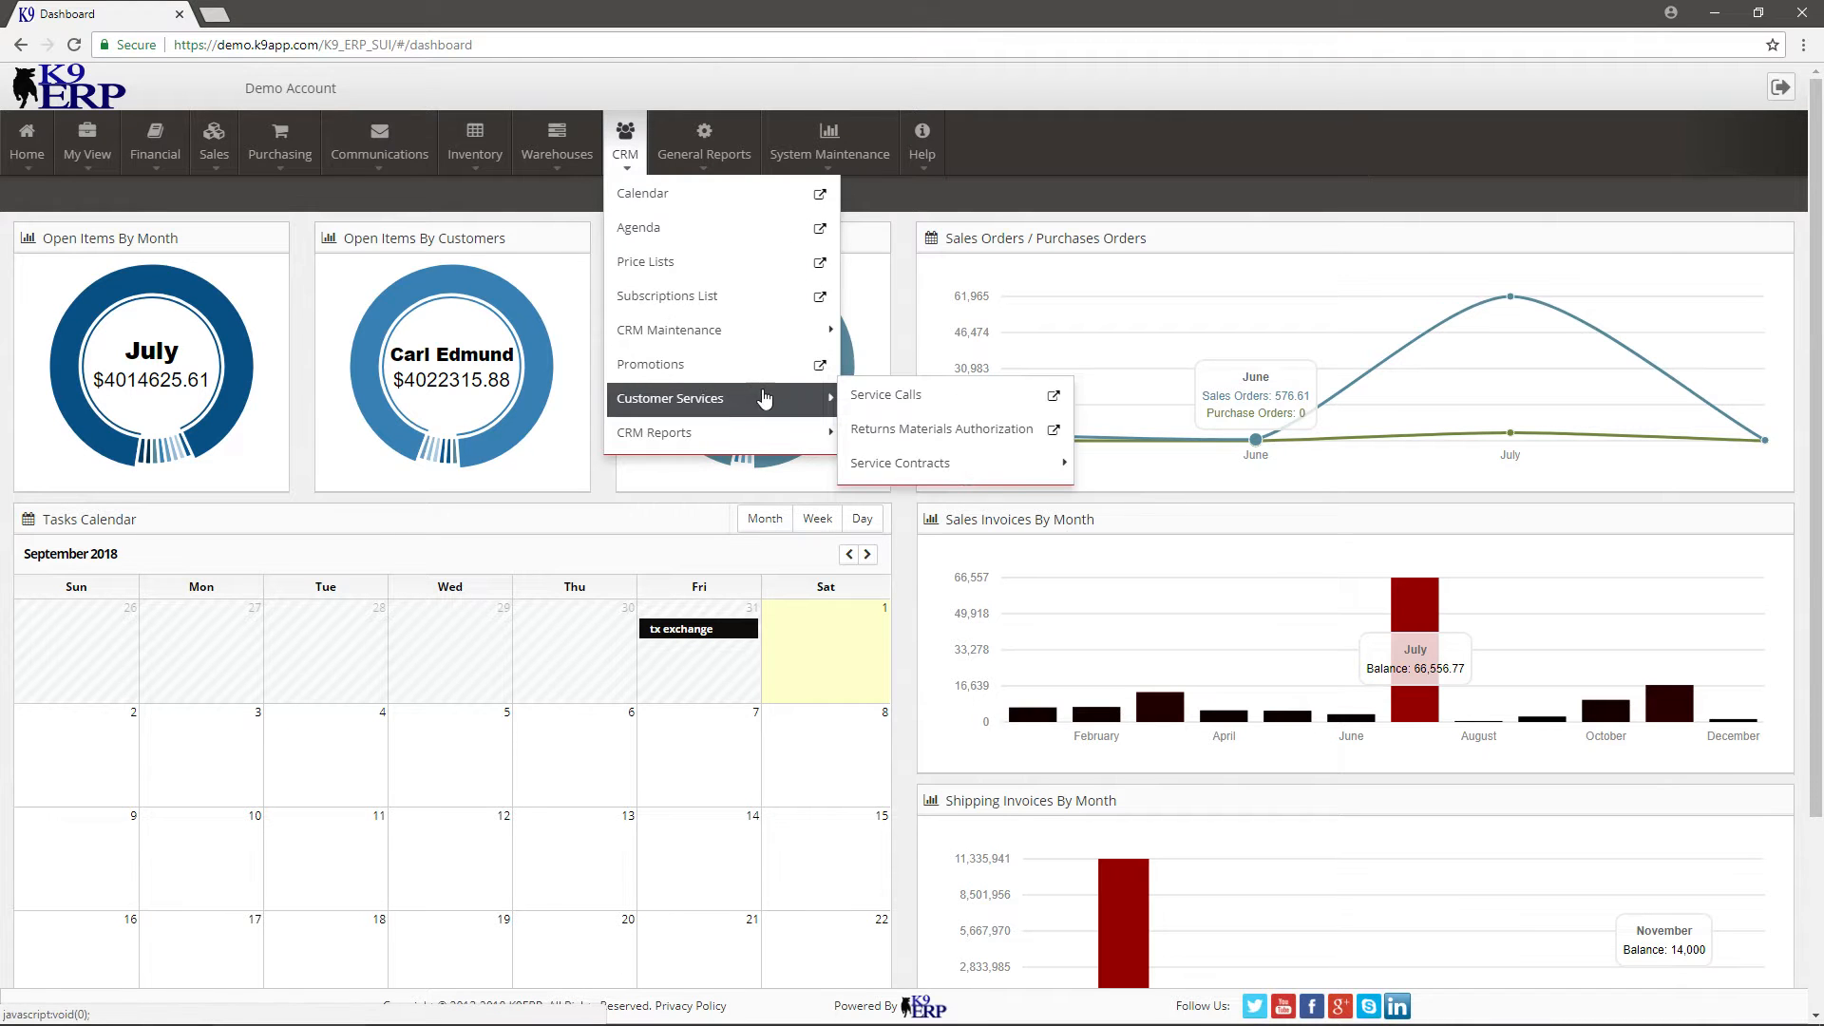
pyautogui.click(916, 396)
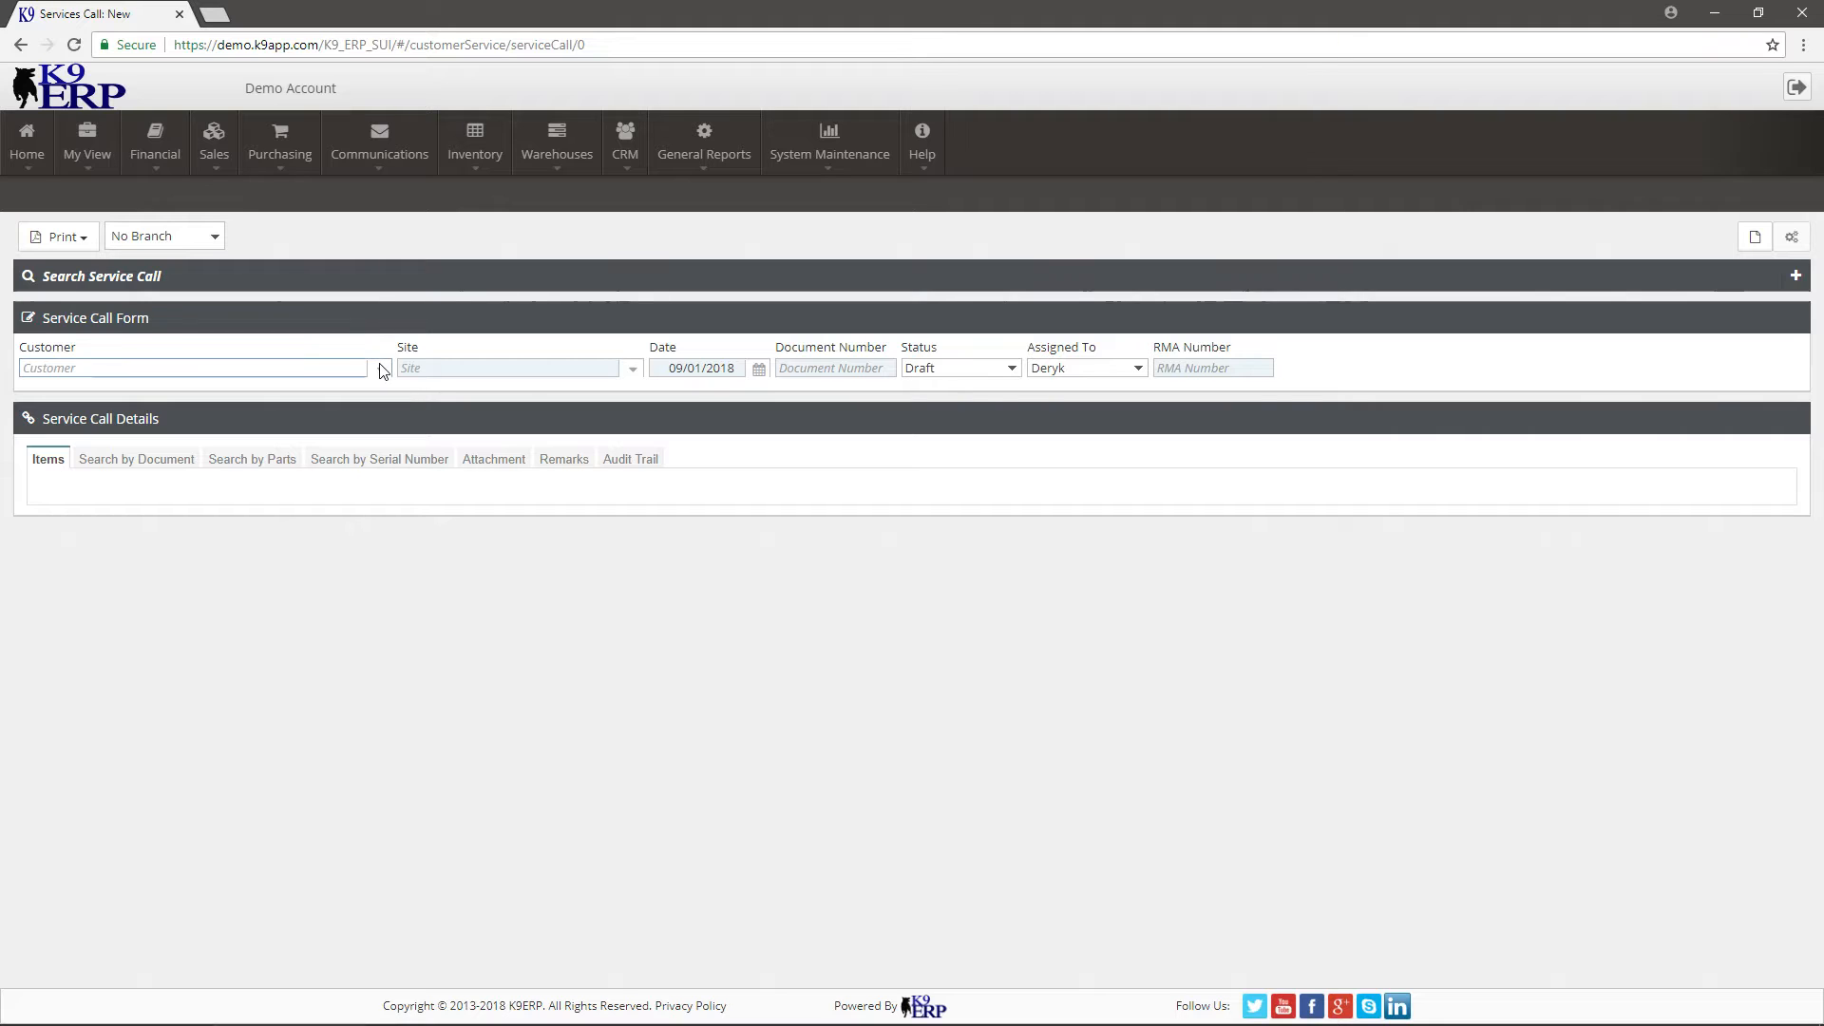
pyautogui.click(203, 372)
pyautogui.click(182, 389)
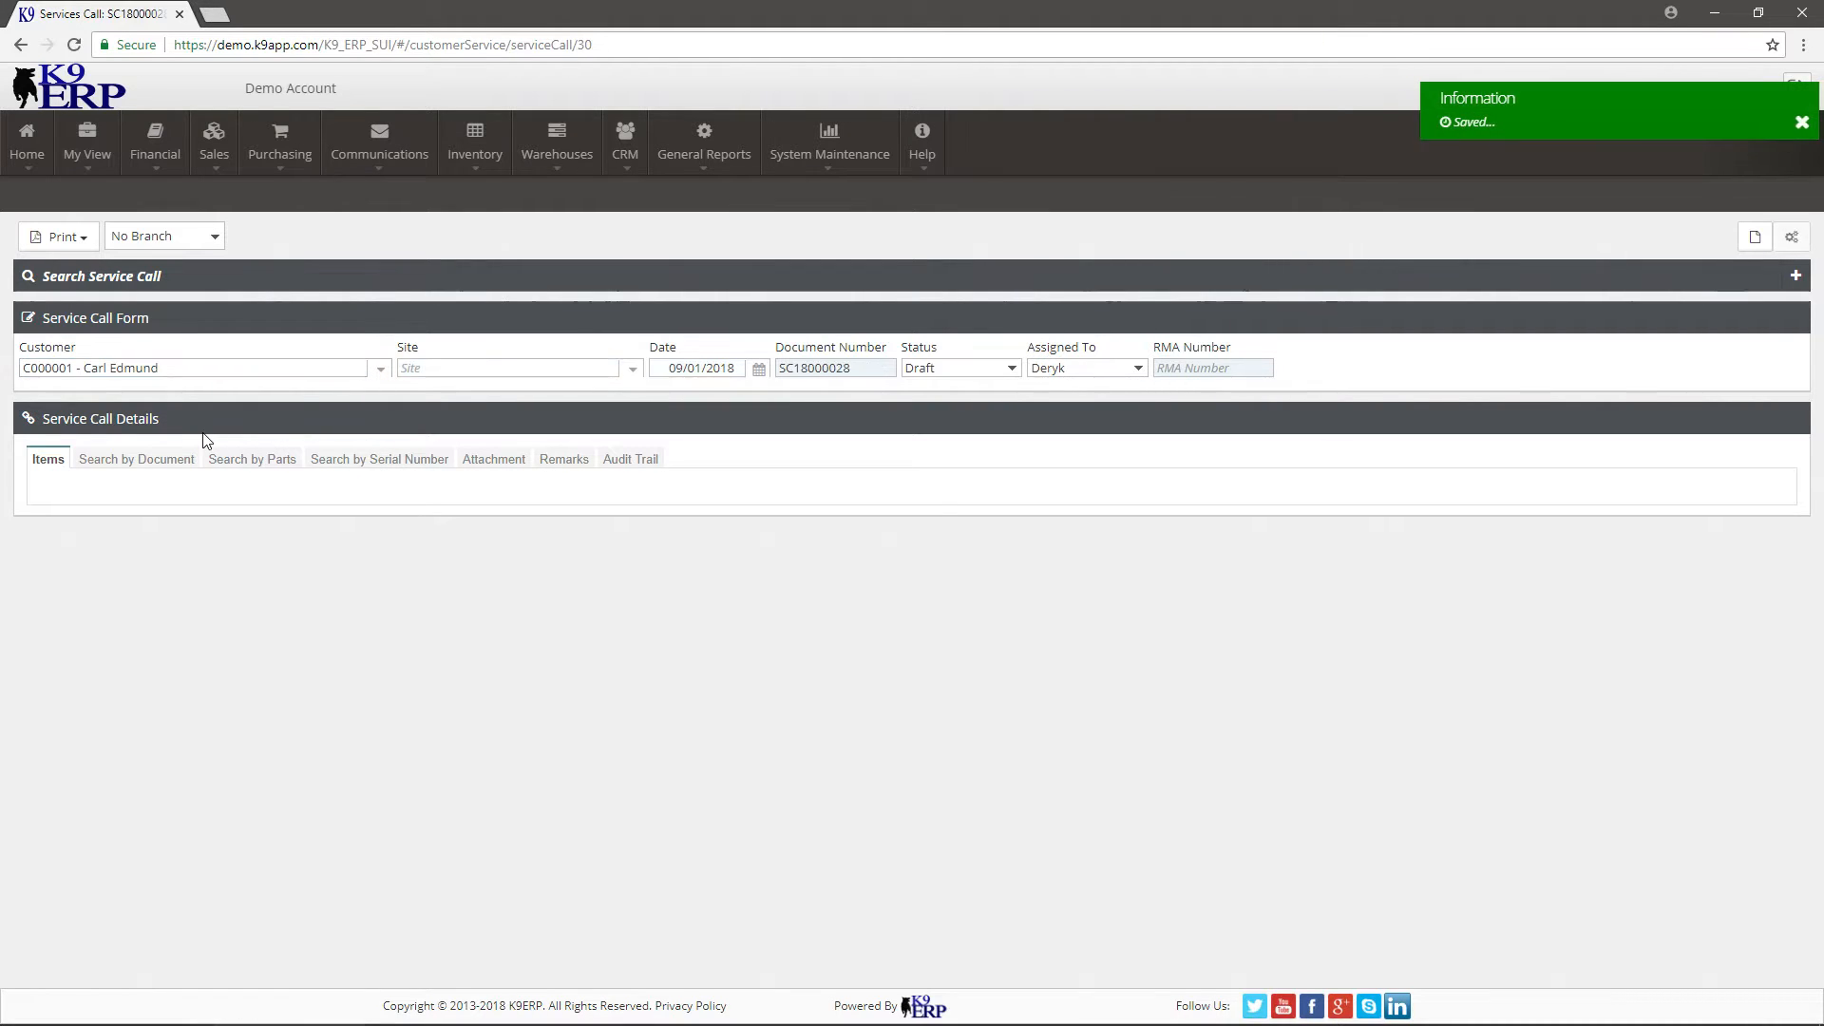
# Step: Examine the item searches by document, part and serial number, expanding the first listed document's lines
pyautogui.click(184, 460)
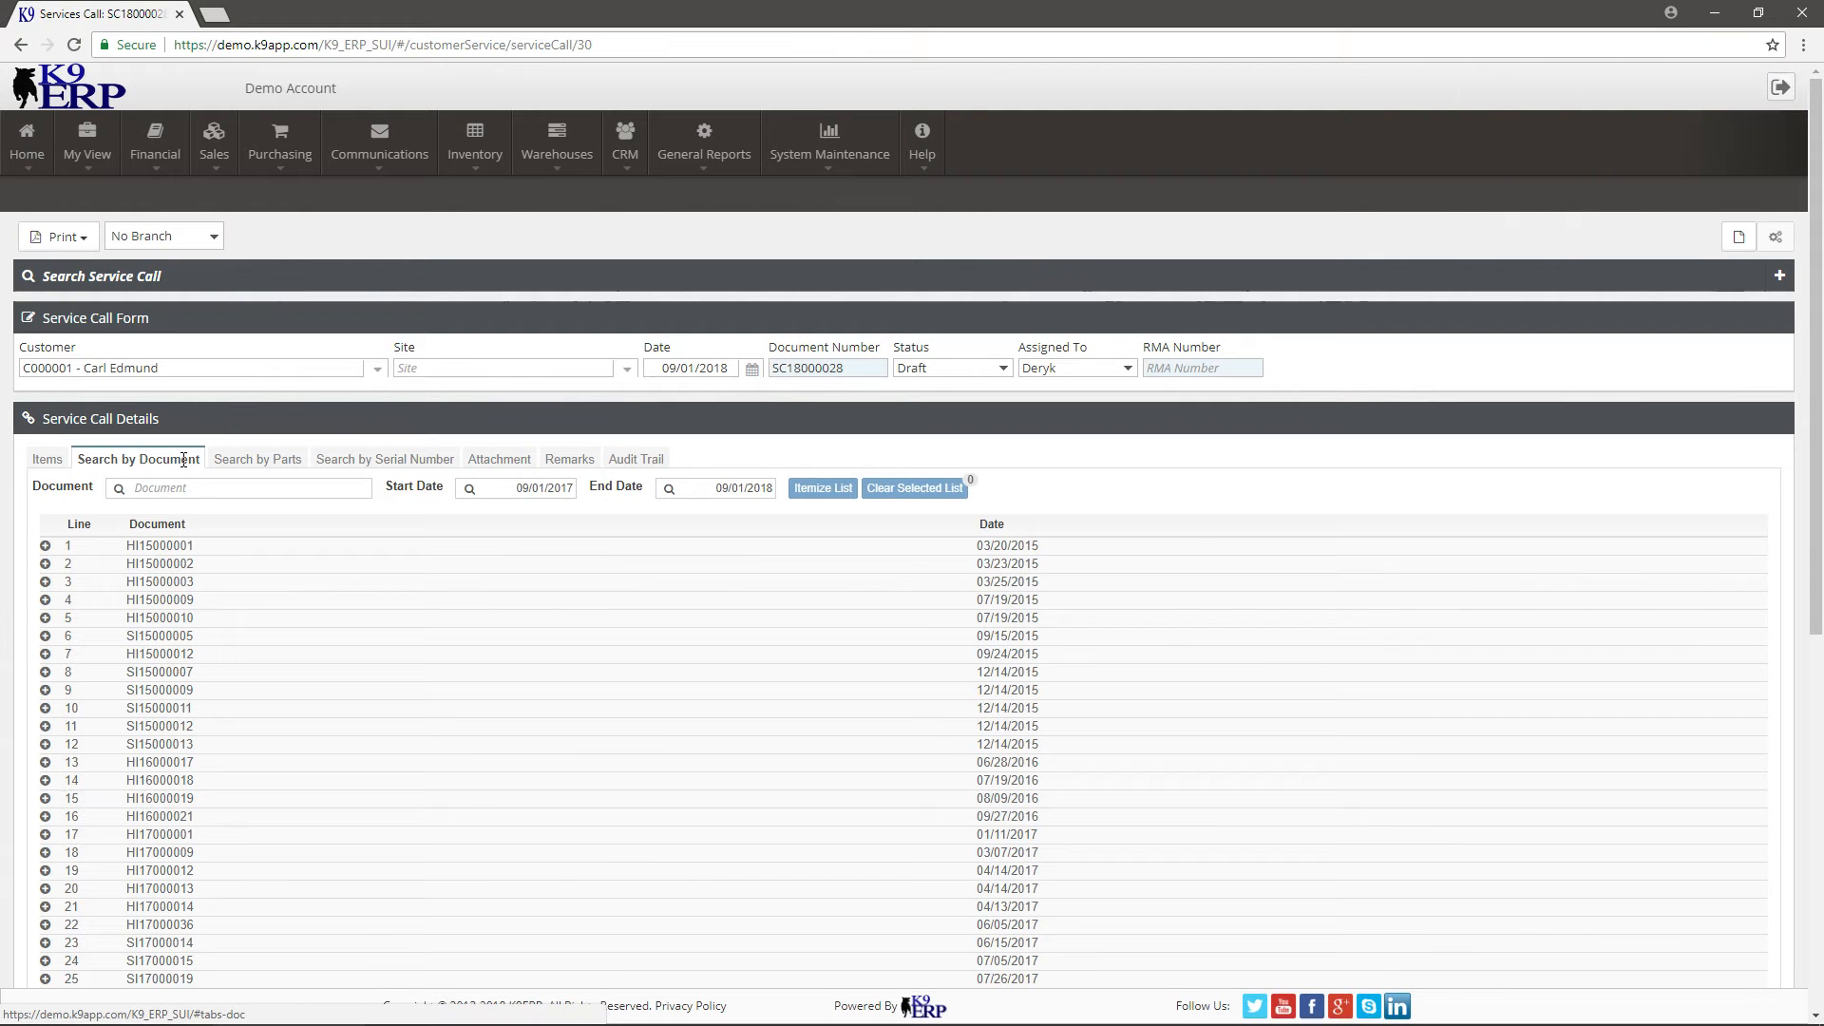
pyautogui.click(46, 547)
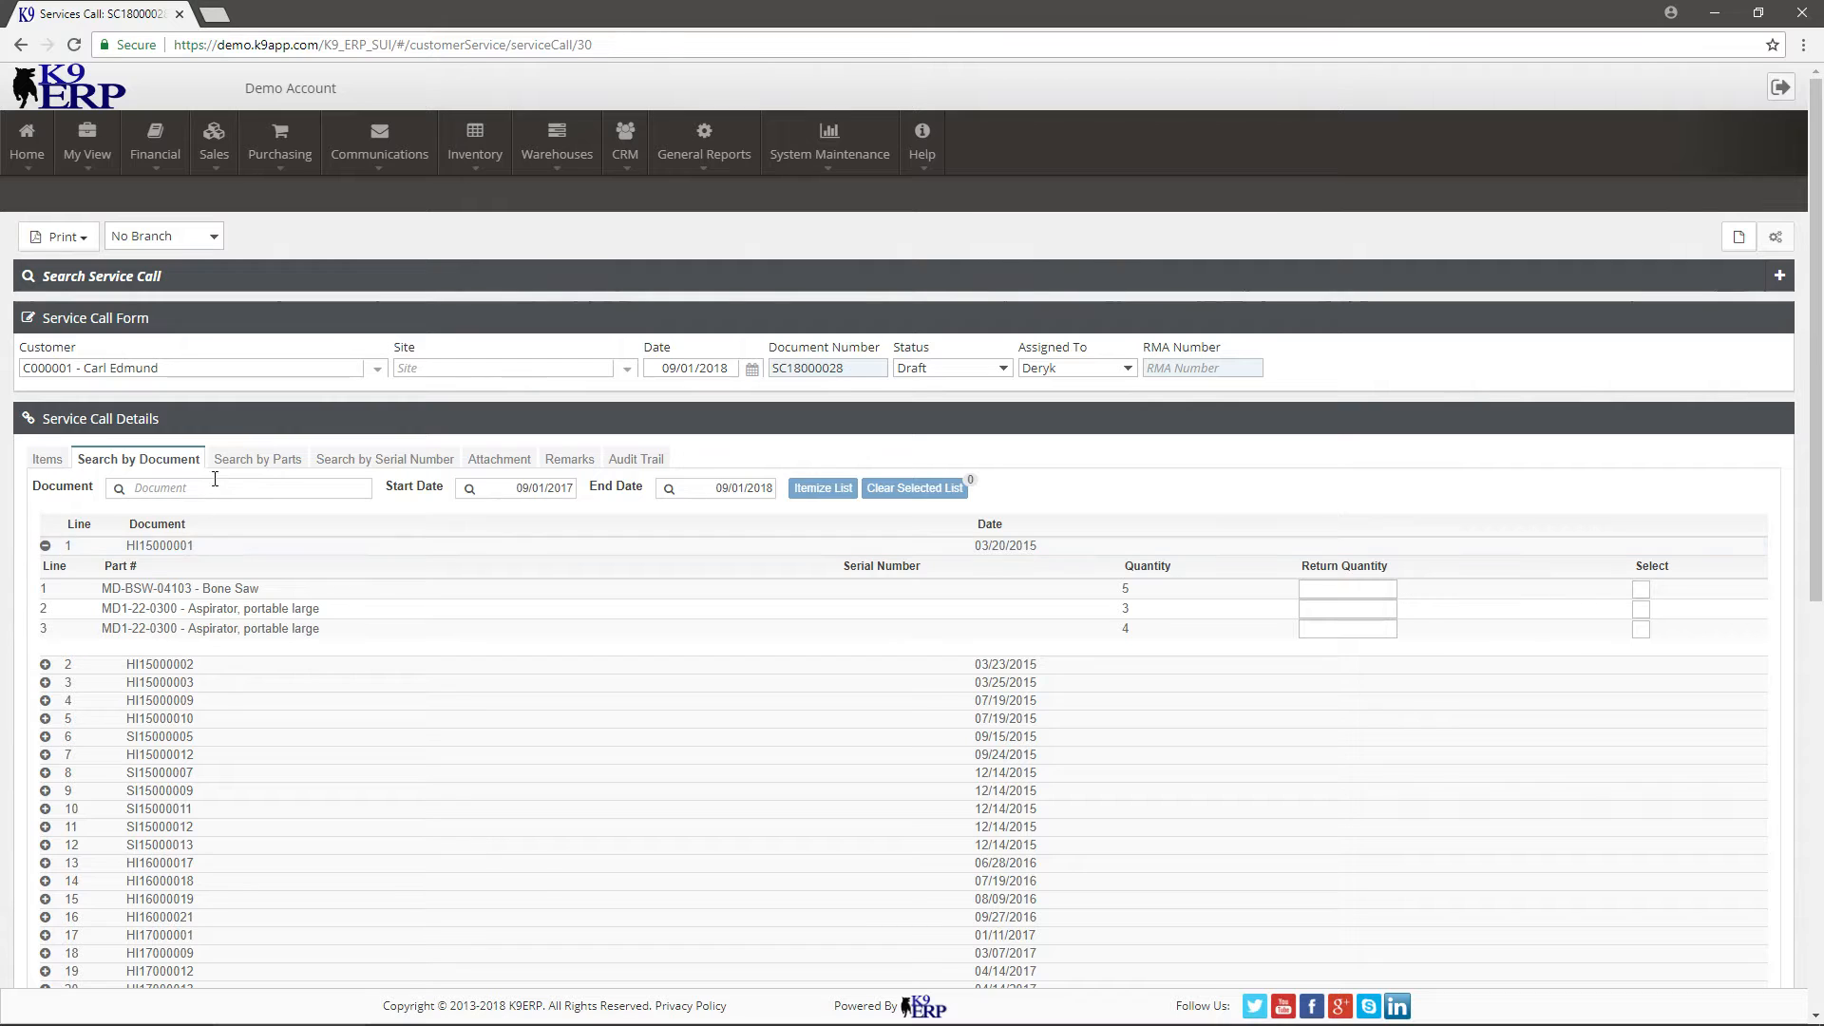
pyautogui.click(268, 461)
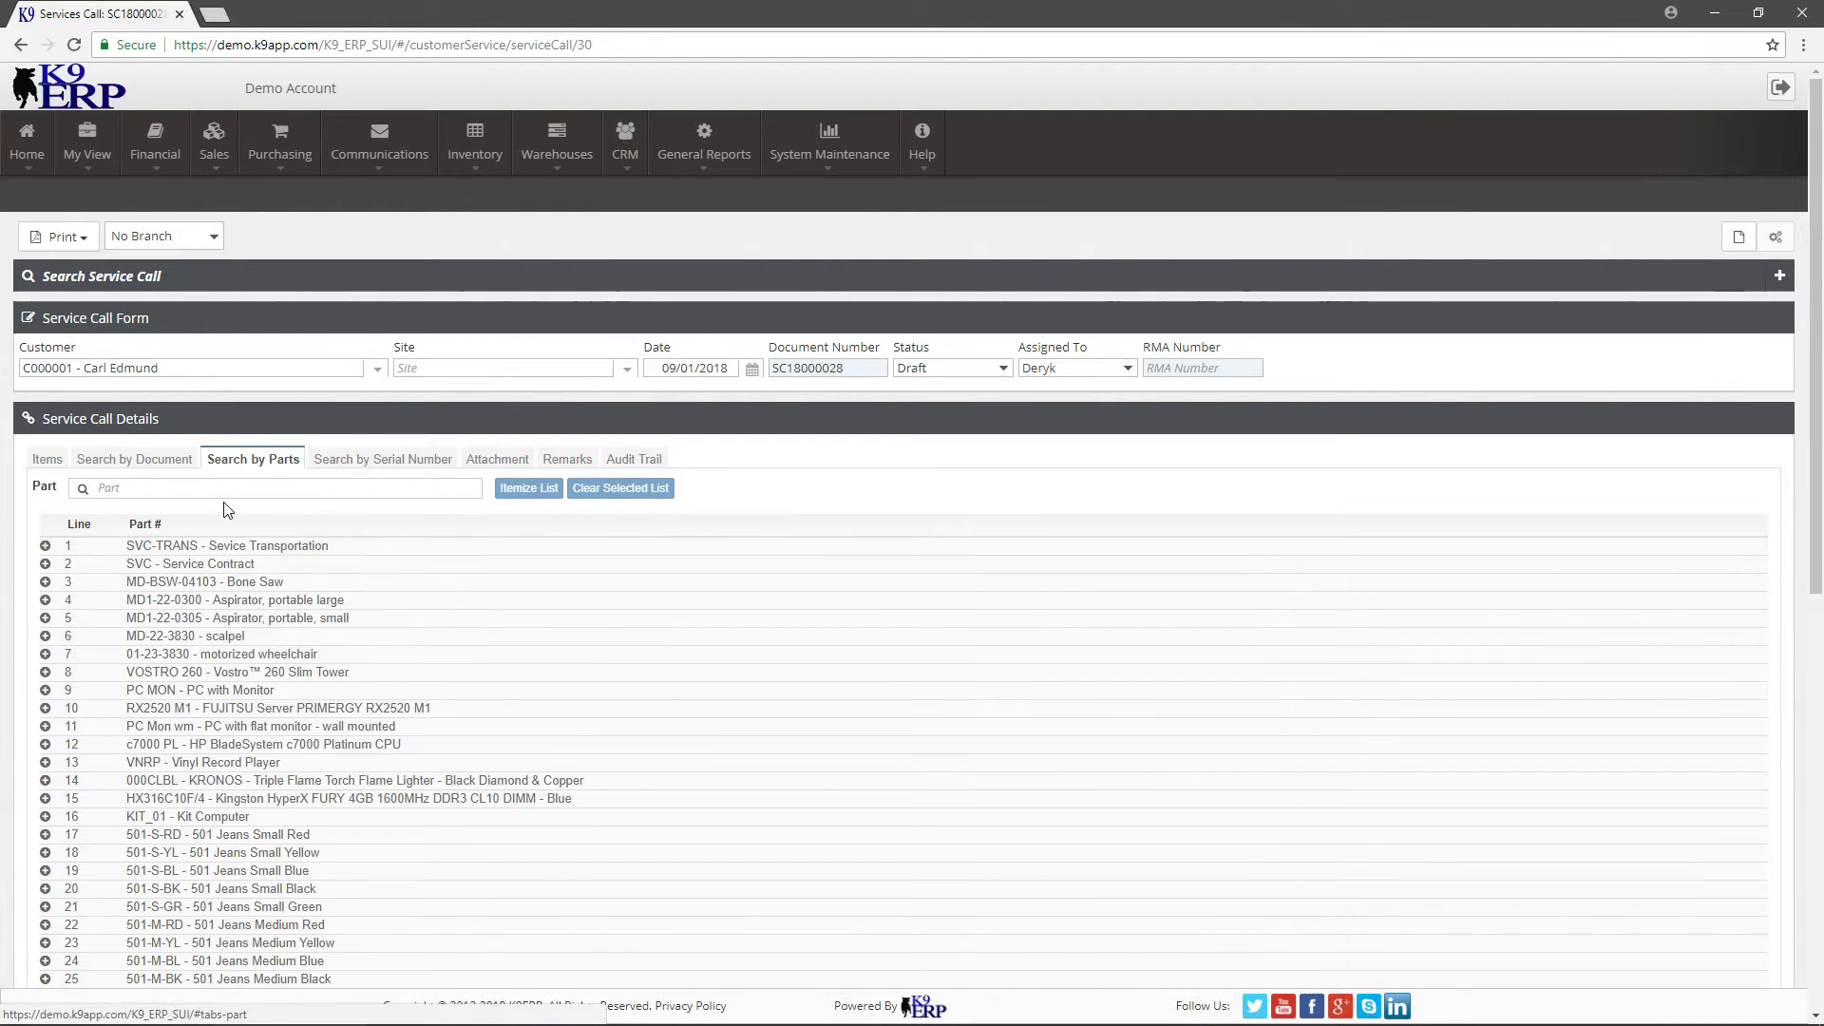
pyautogui.click(228, 487)
pyautogui.write('bon')
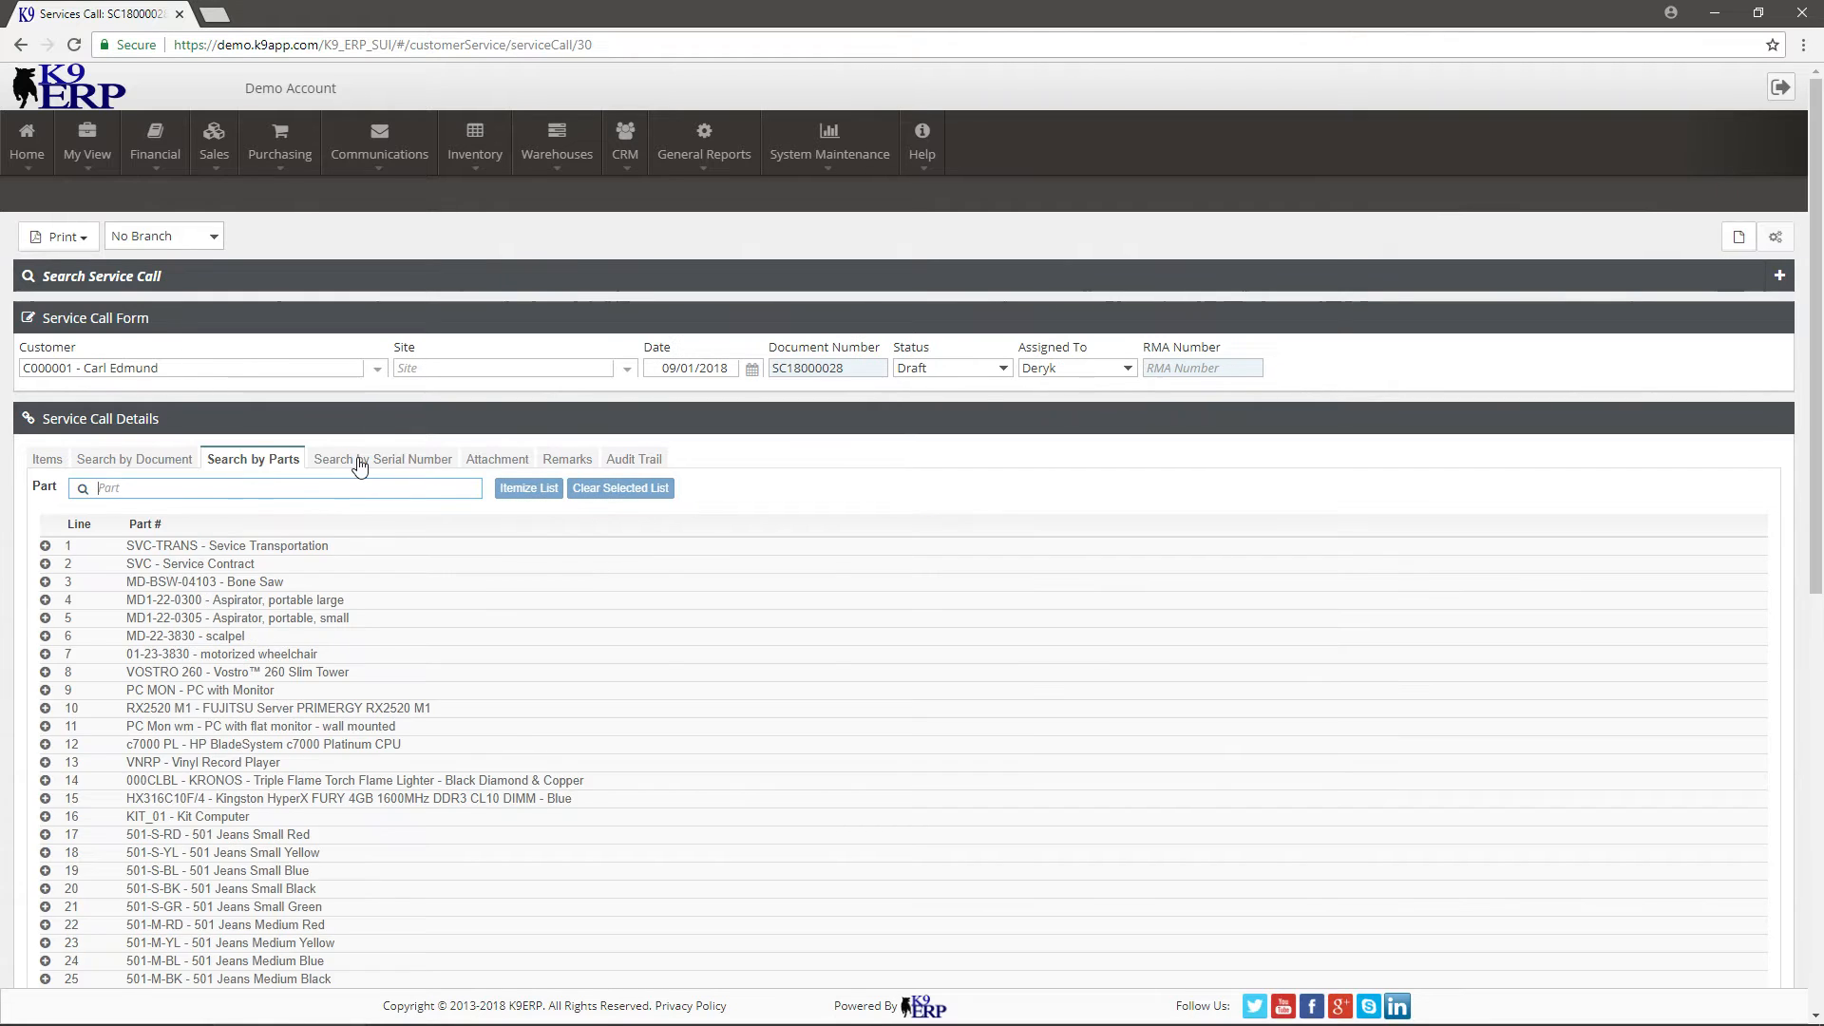
pyautogui.click(359, 458)
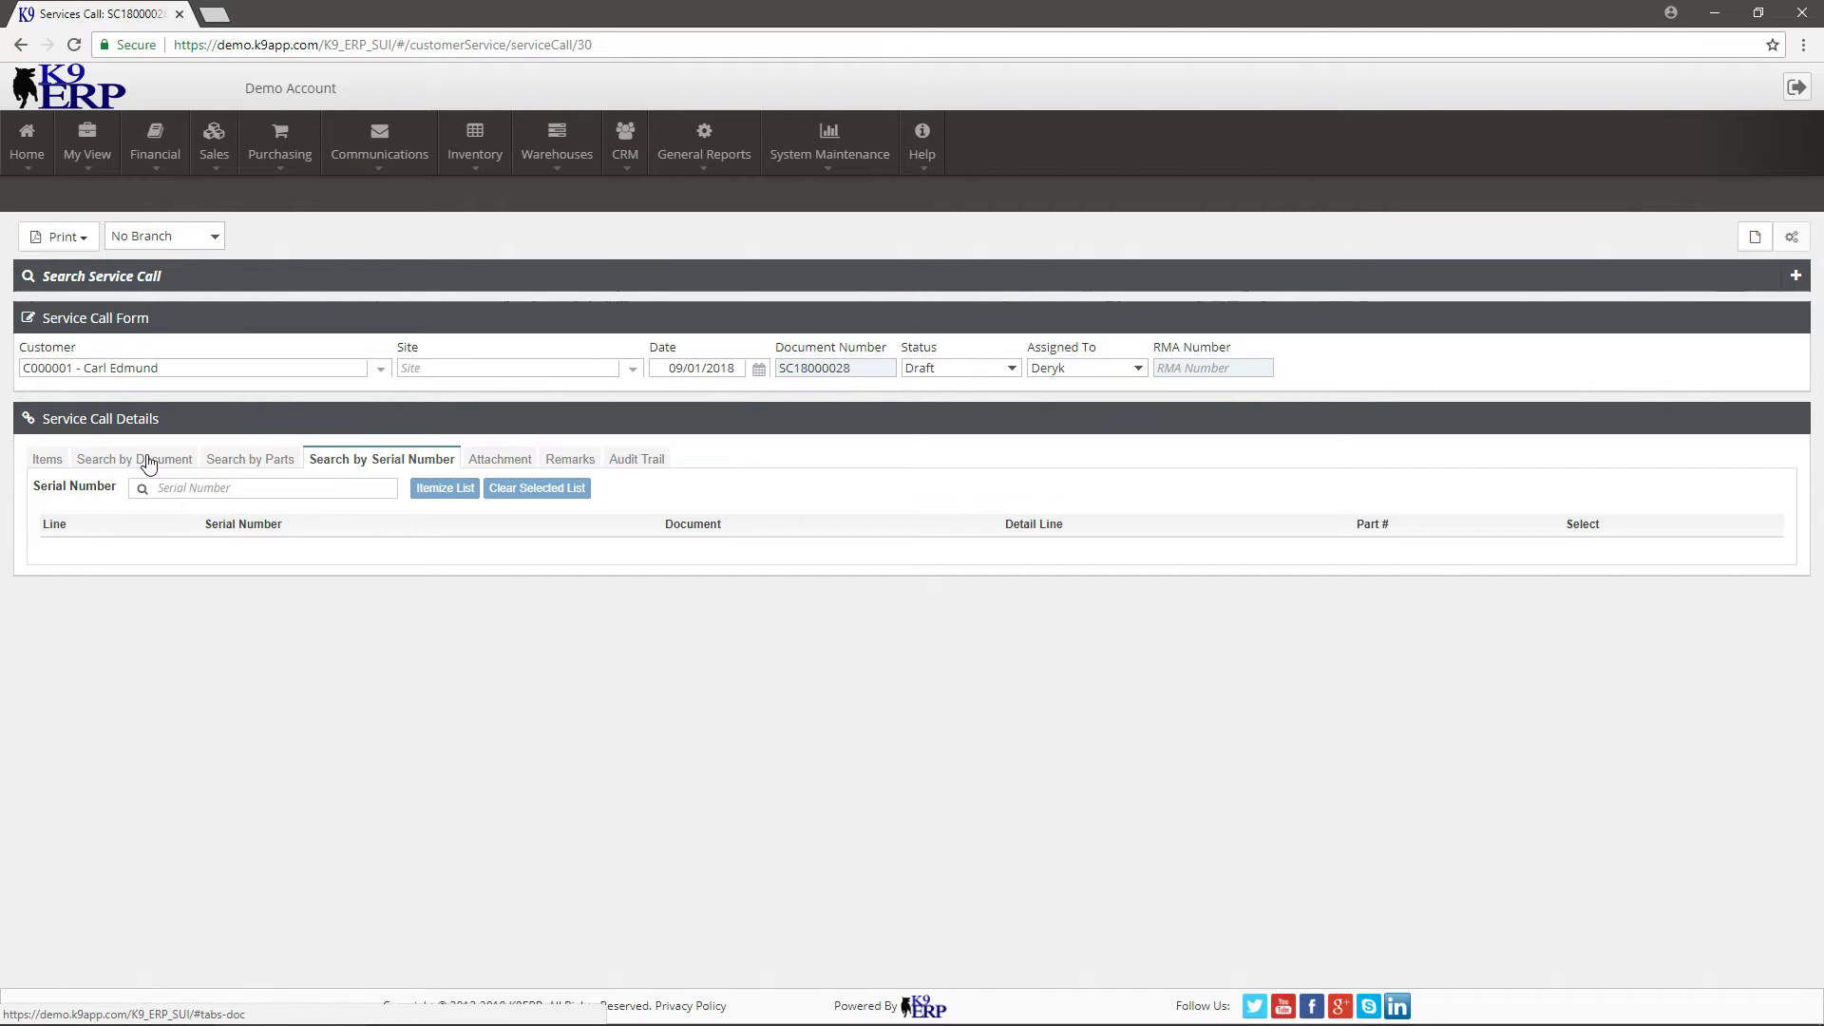
pyautogui.click(49, 459)
# Step: Itemize a return quantity of 1 of the MD-BSW-04103 Bone Saw from the first listed document into the service call
pyautogui.click(190, 460)
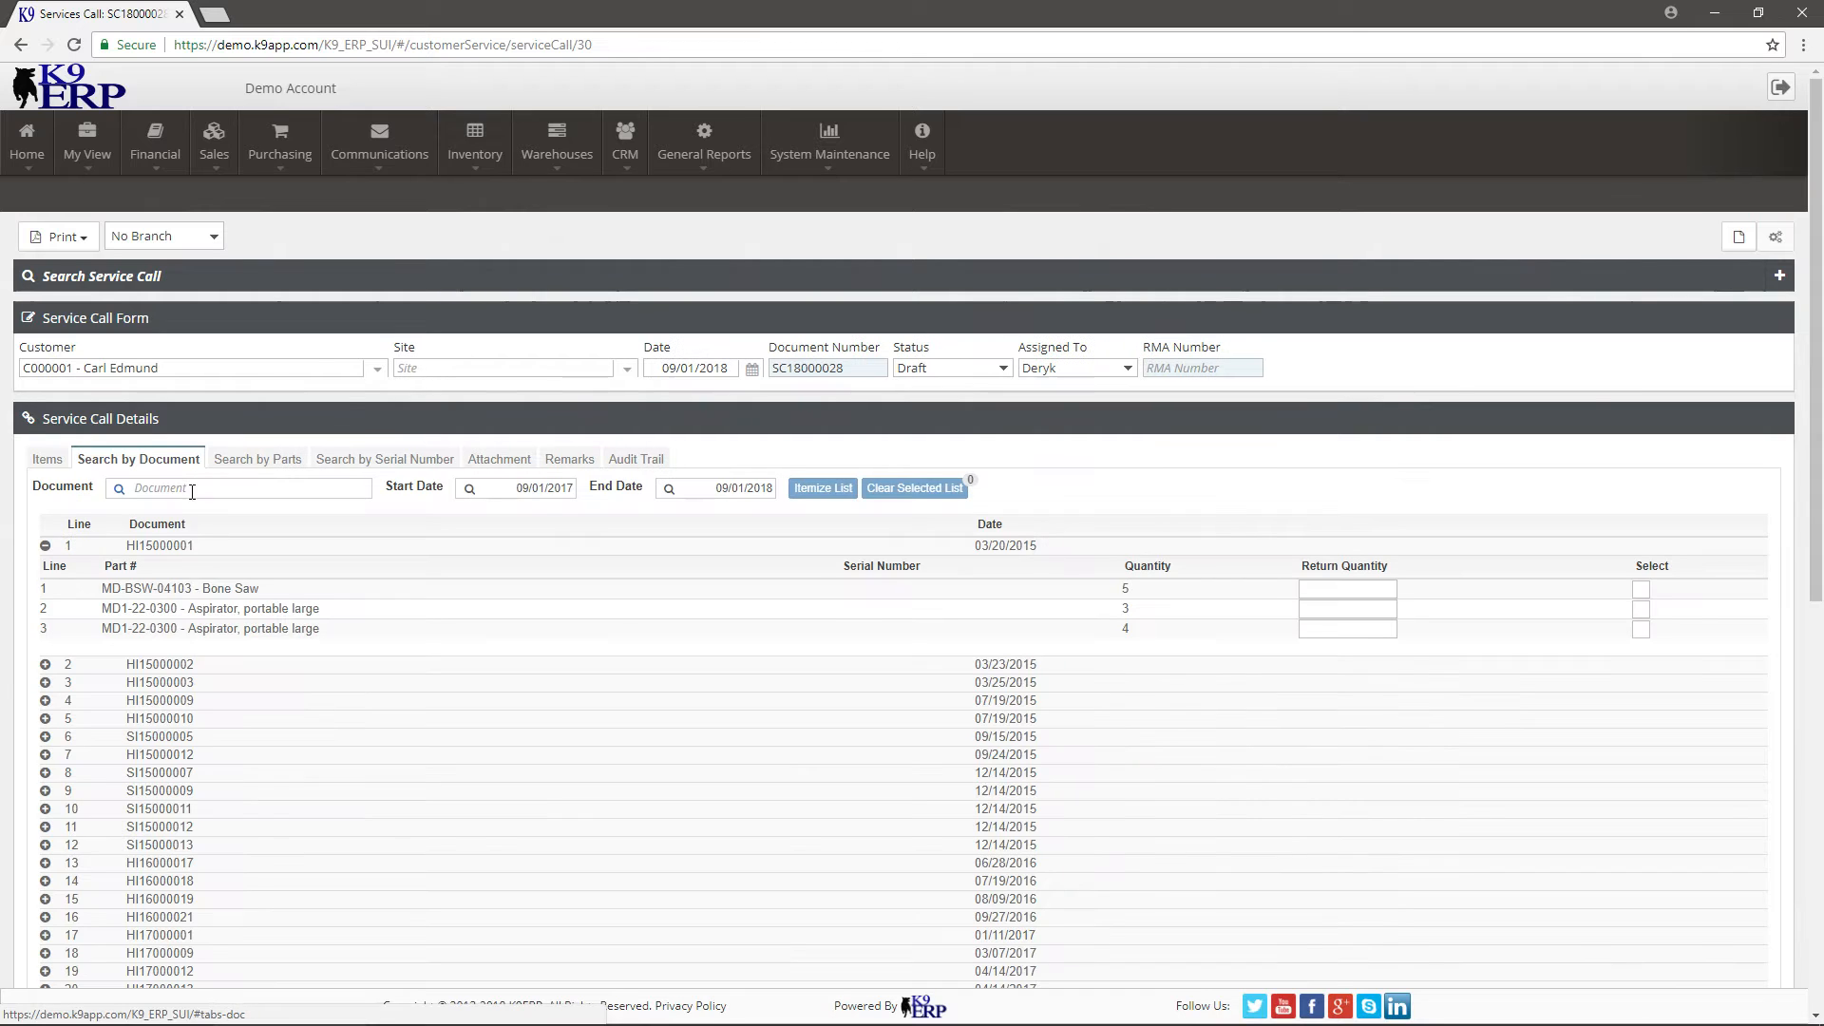
pyautogui.click(1344, 588)
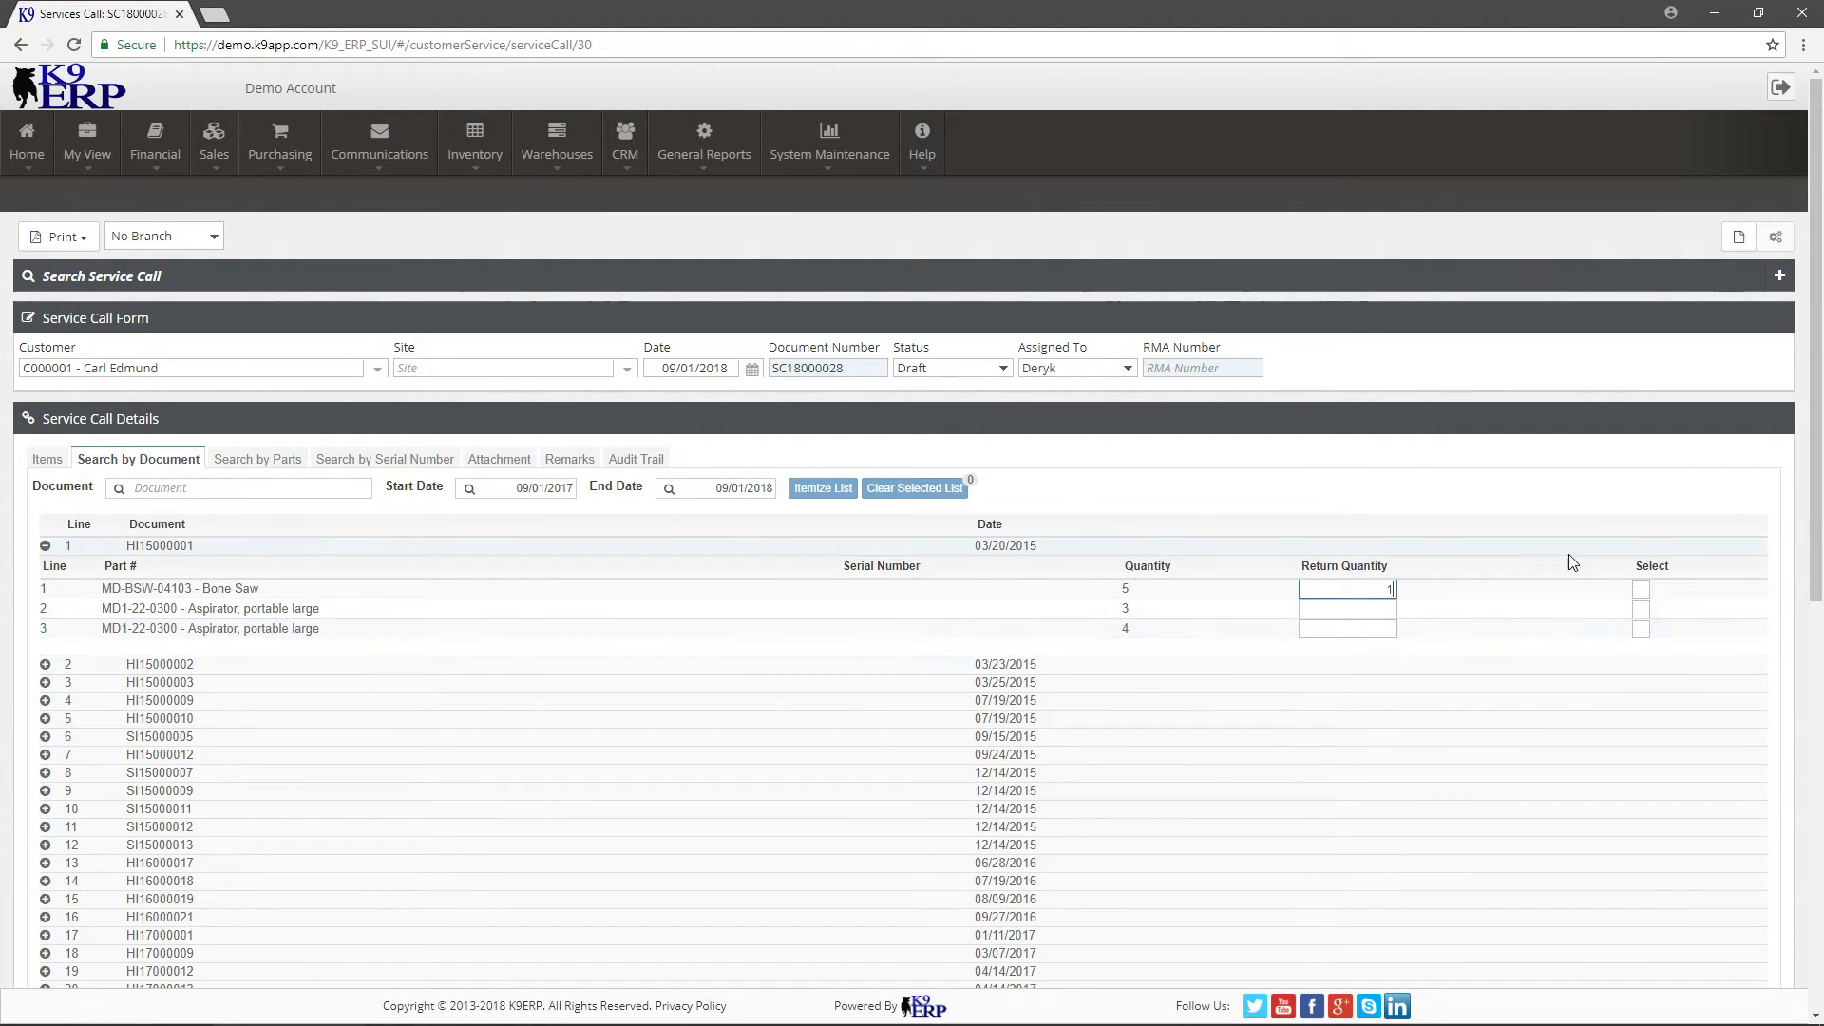
pyautogui.click(1640, 589)
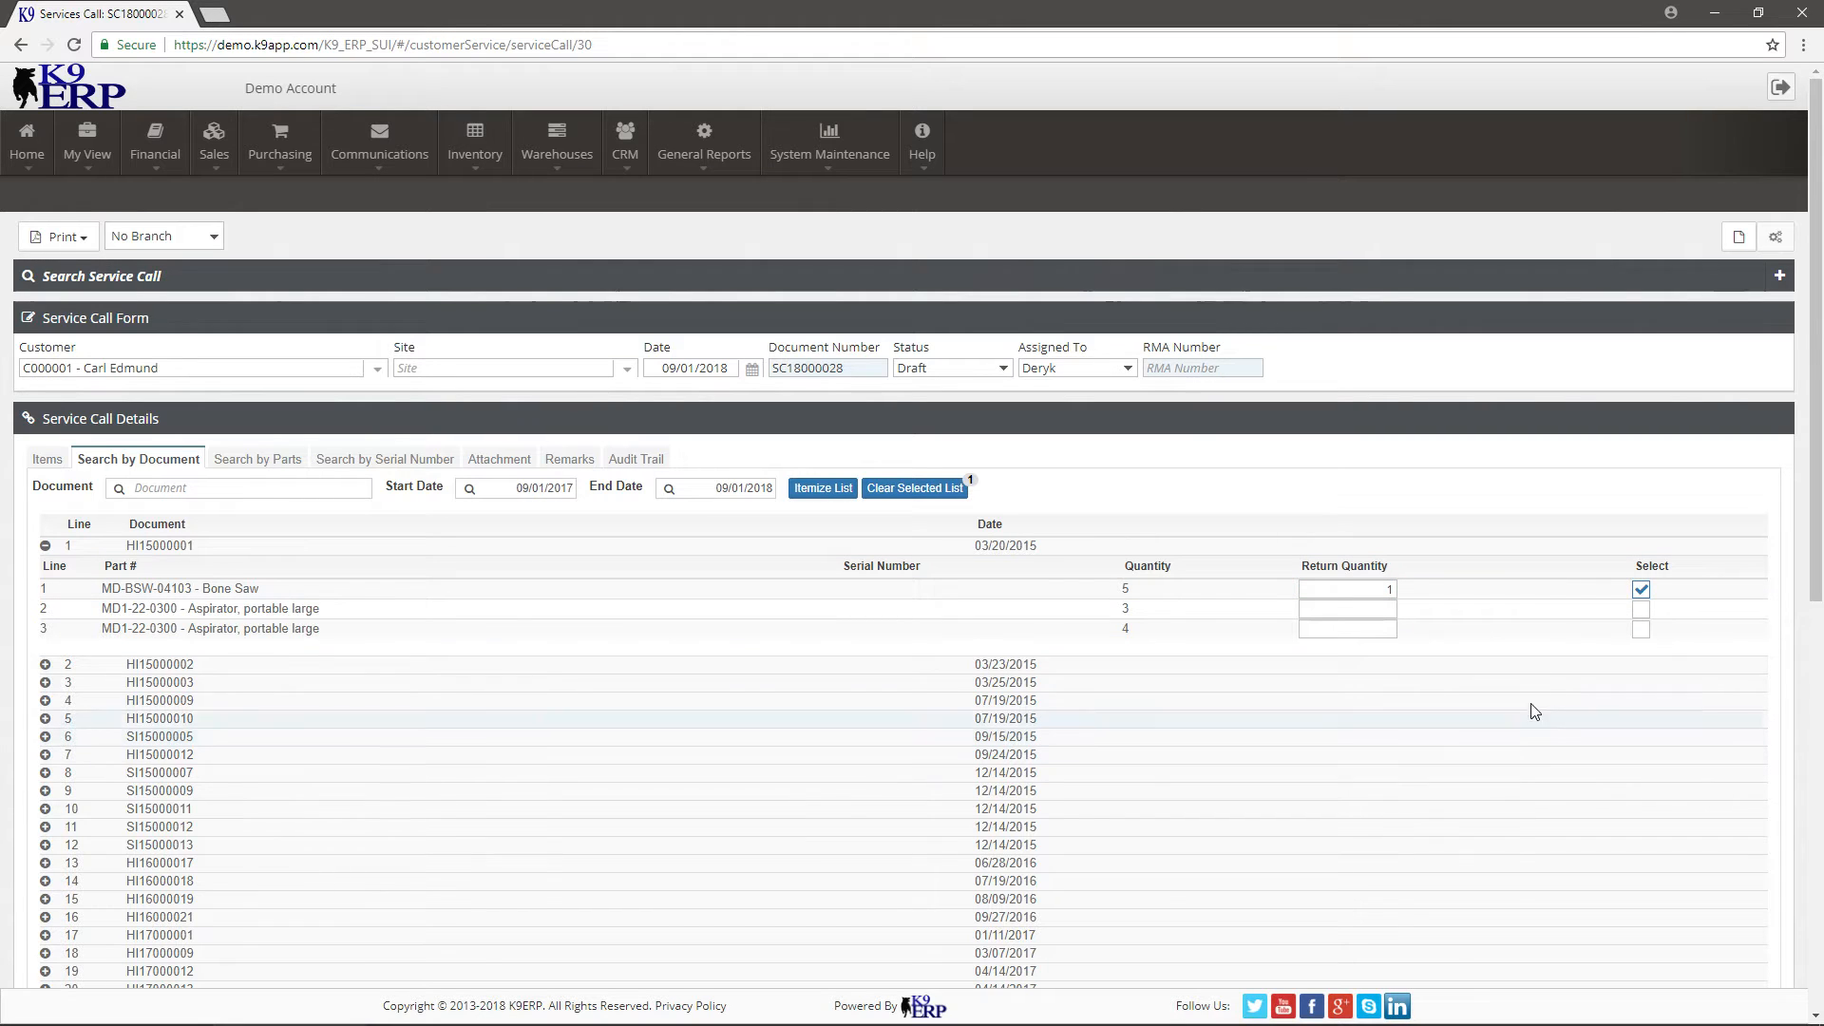
pyautogui.click(824, 490)
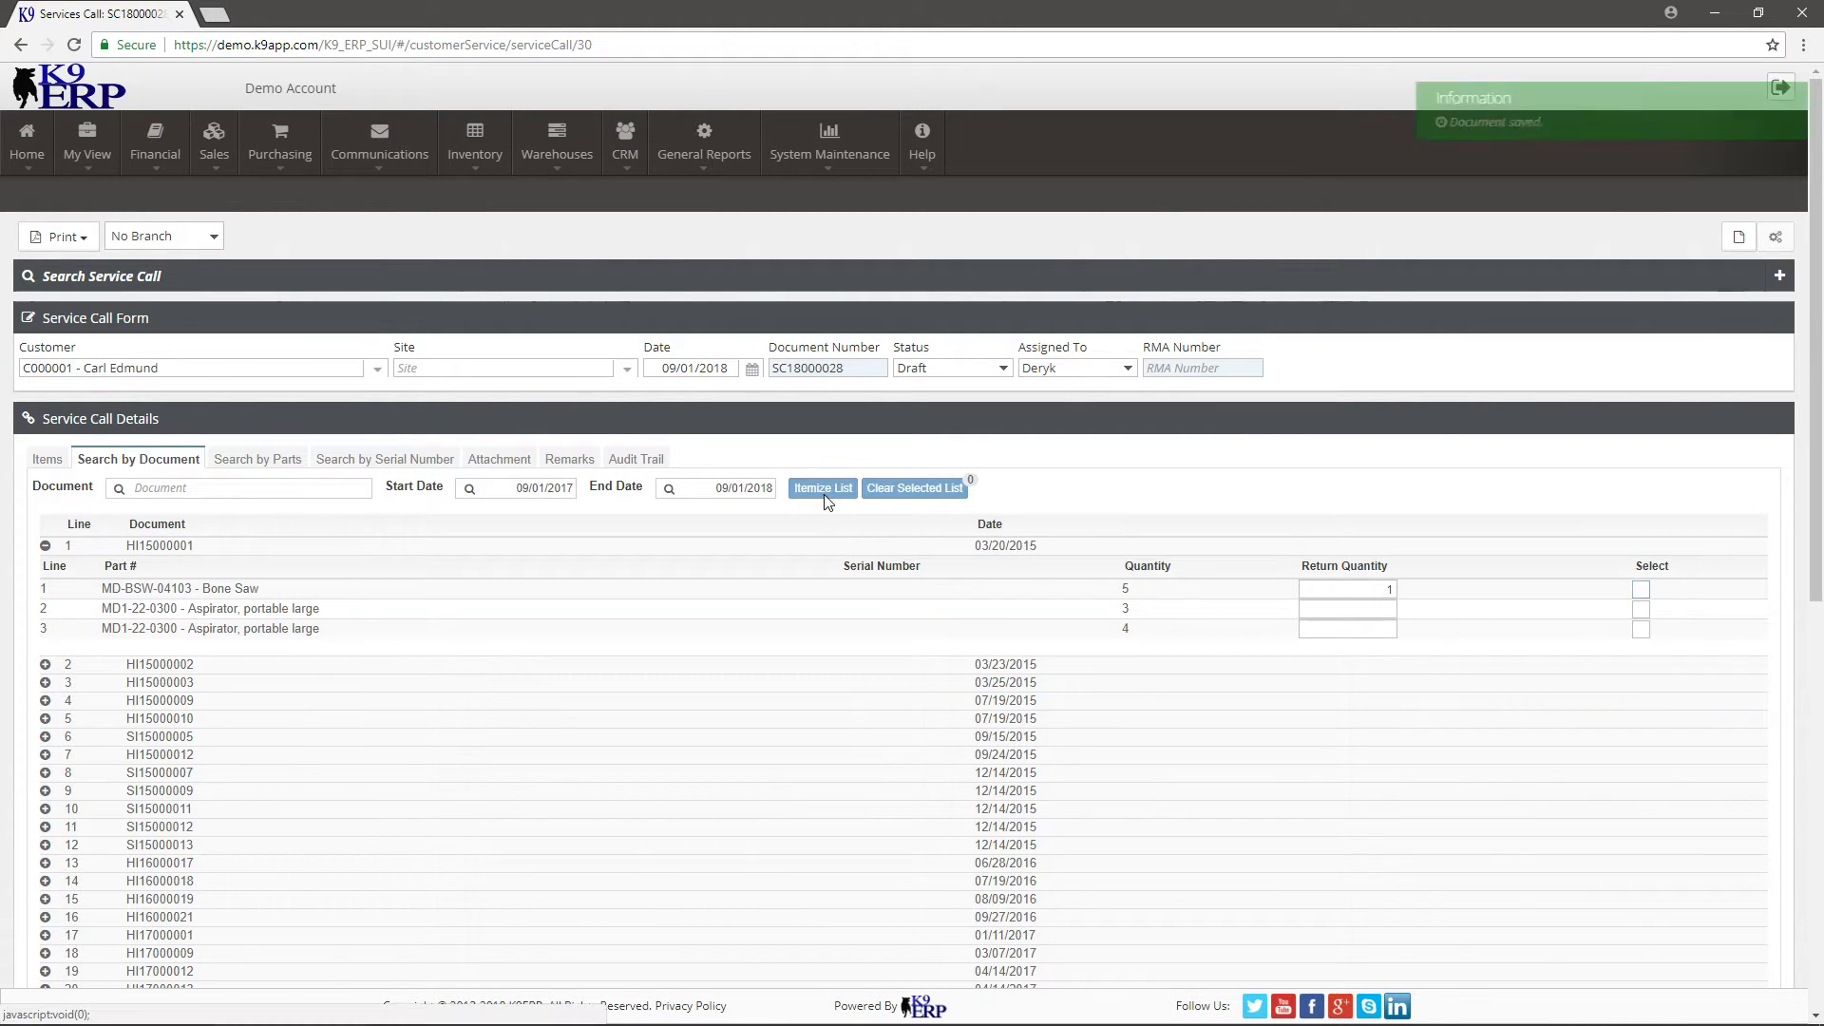
# Step: Record malfunction "Broken - Broken" and resolution "002 - Telephone guidence" for the service call's Bone Saw item, and save them
pyautogui.click(54, 461)
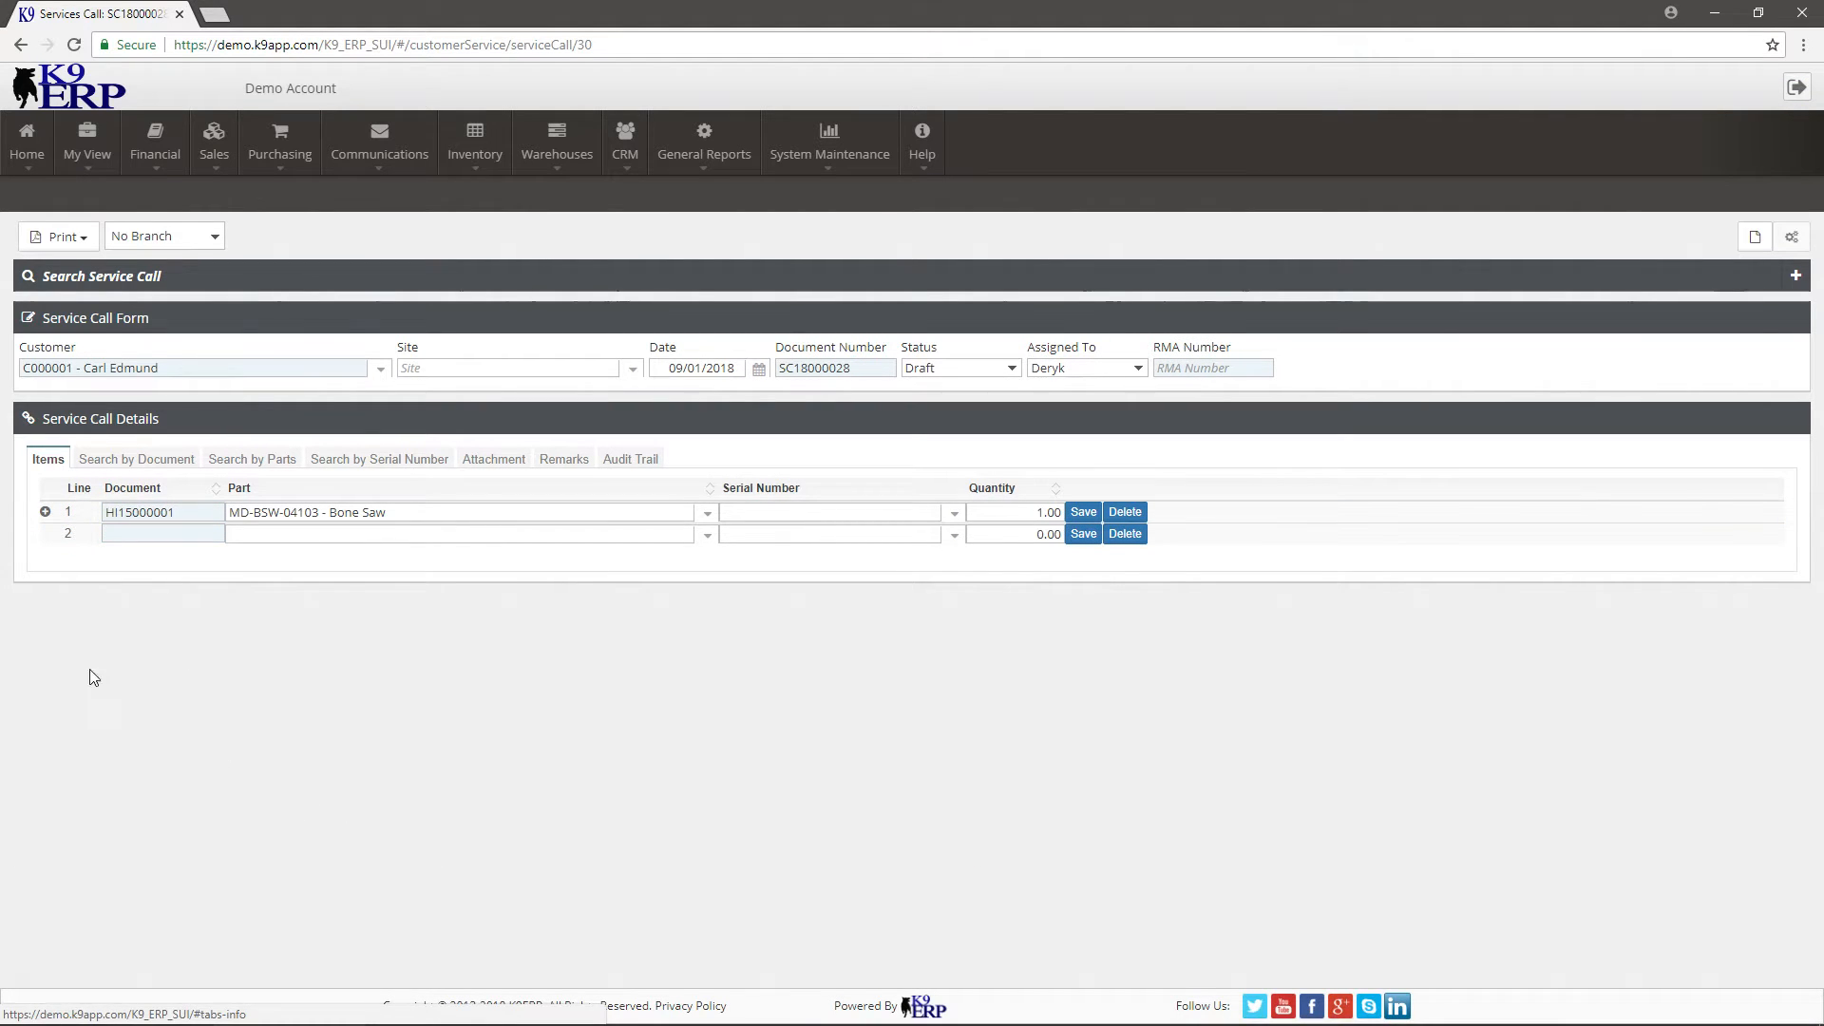
pyautogui.click(45, 512)
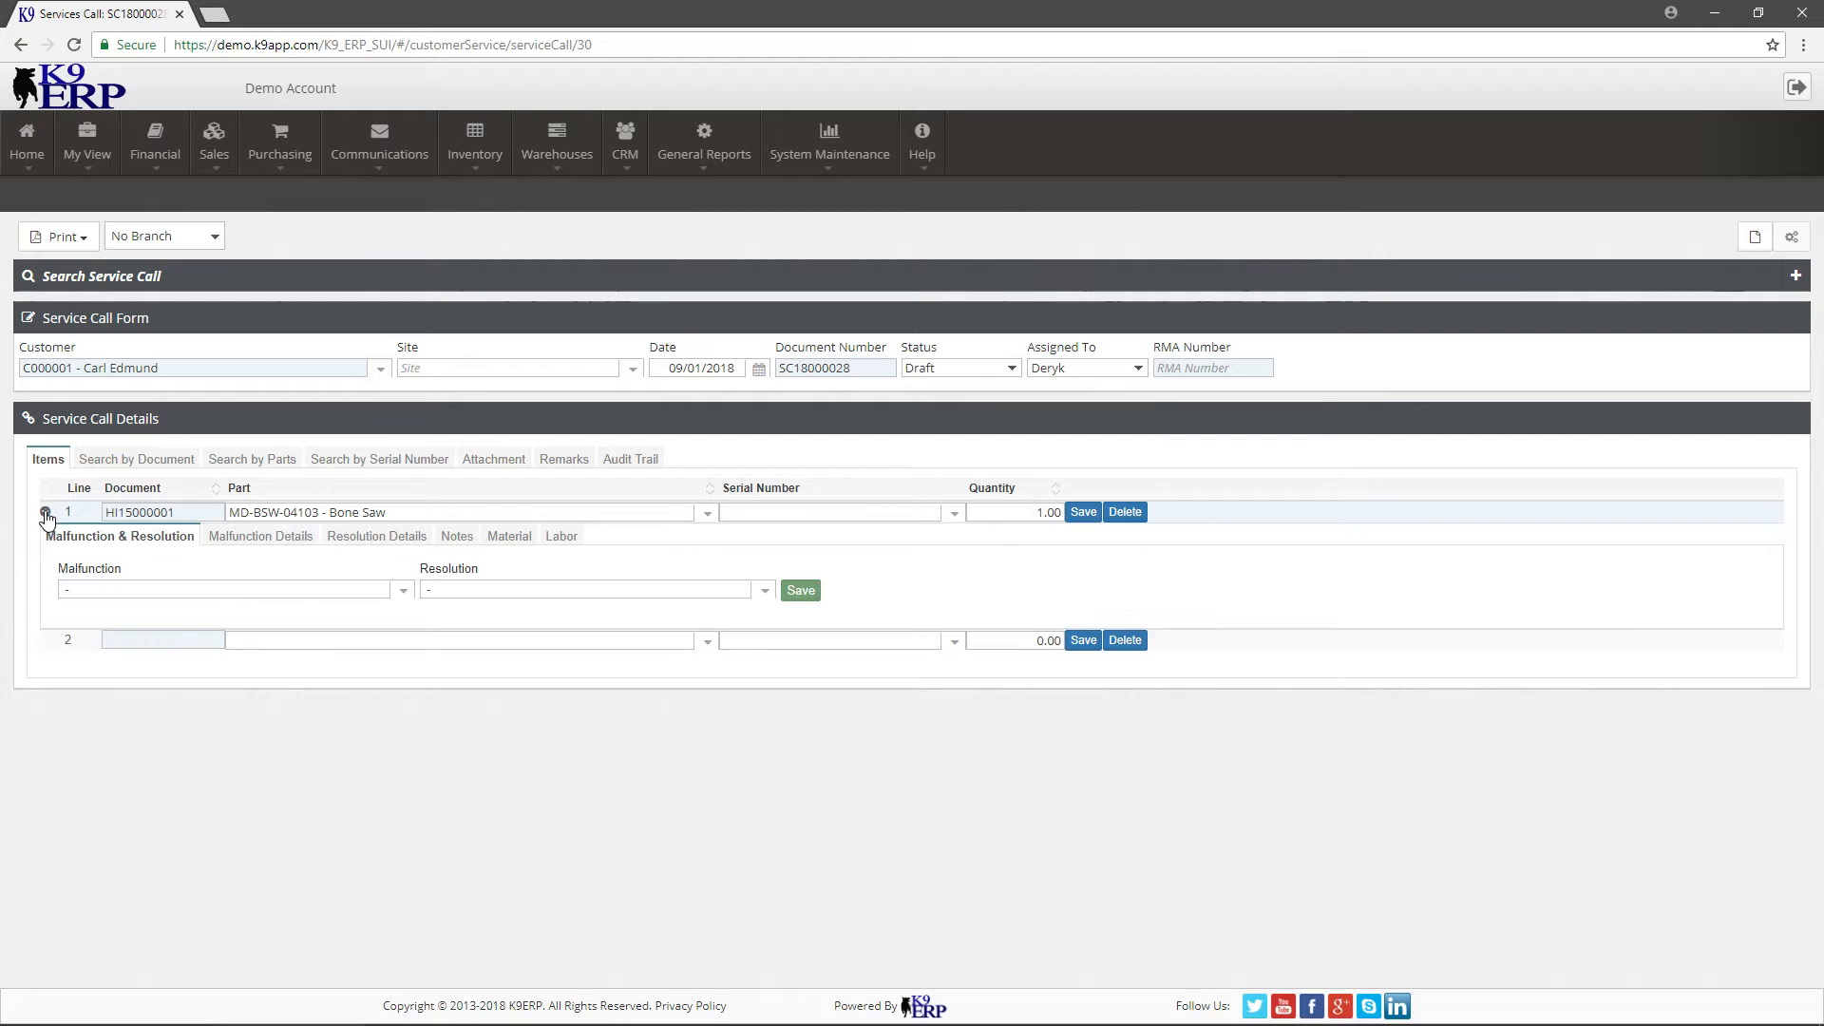
pyautogui.click(404, 590)
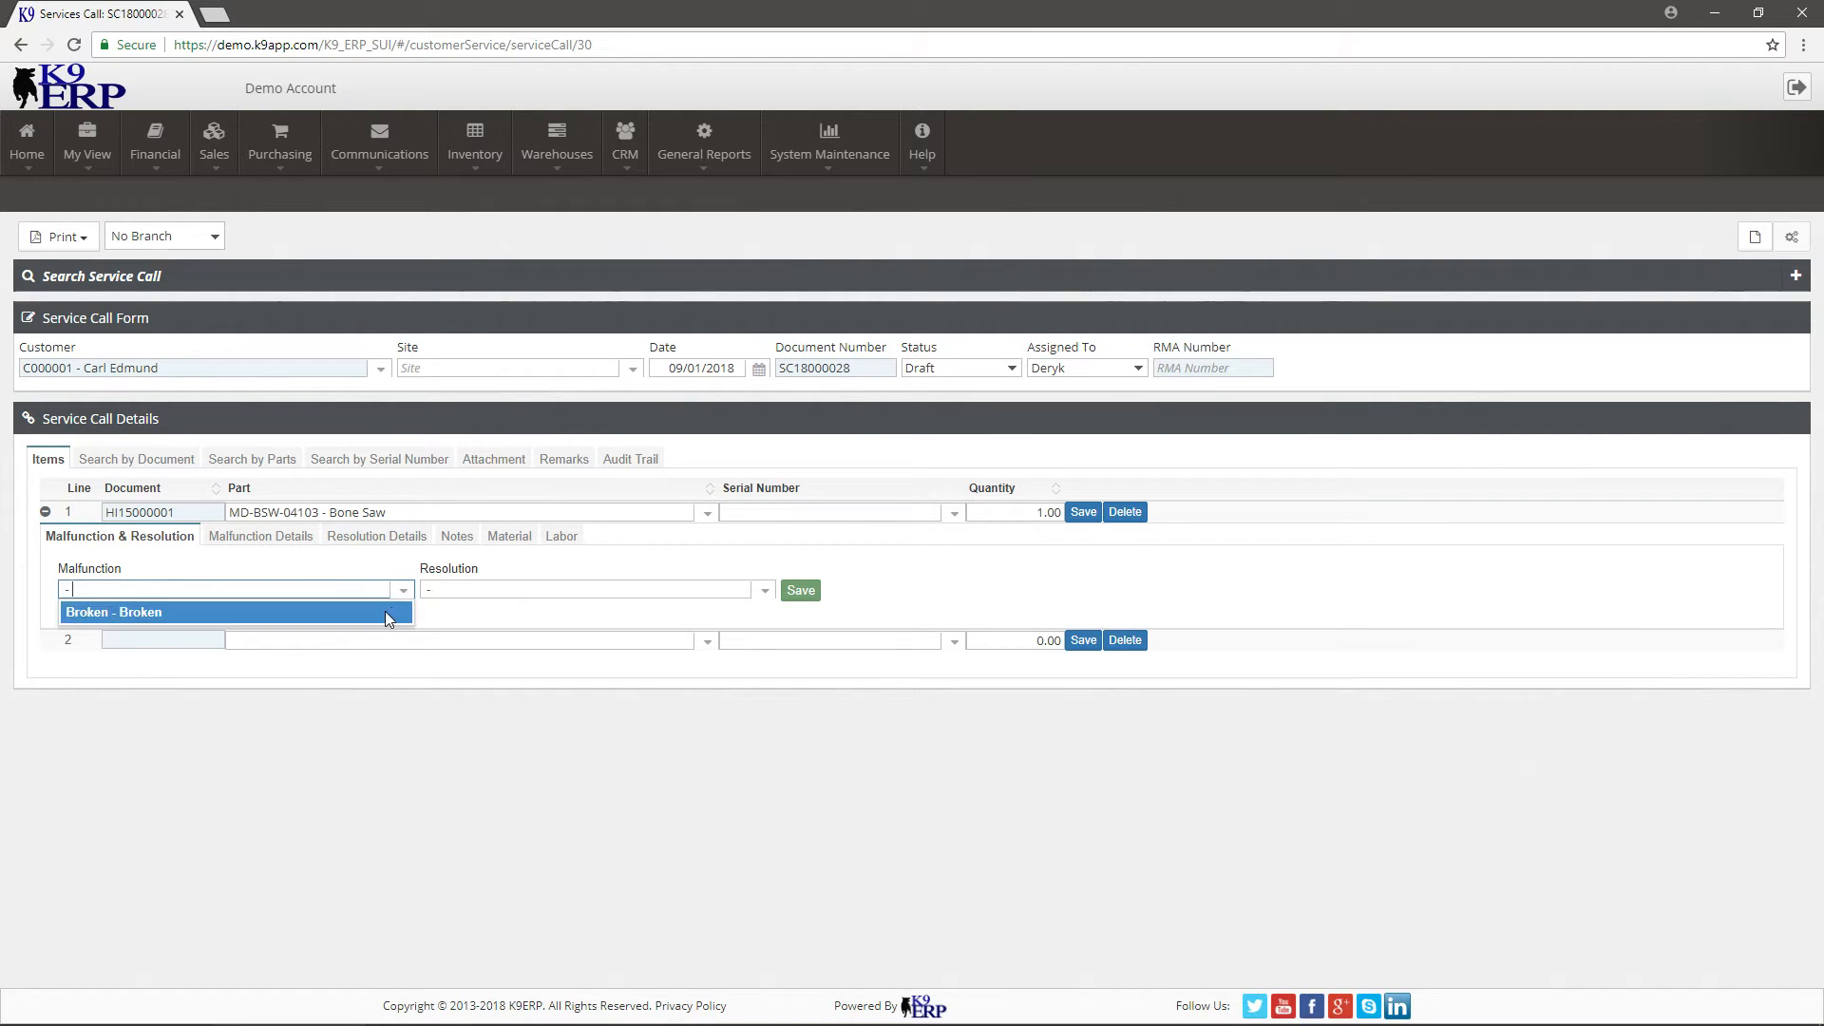
pyautogui.click(383, 611)
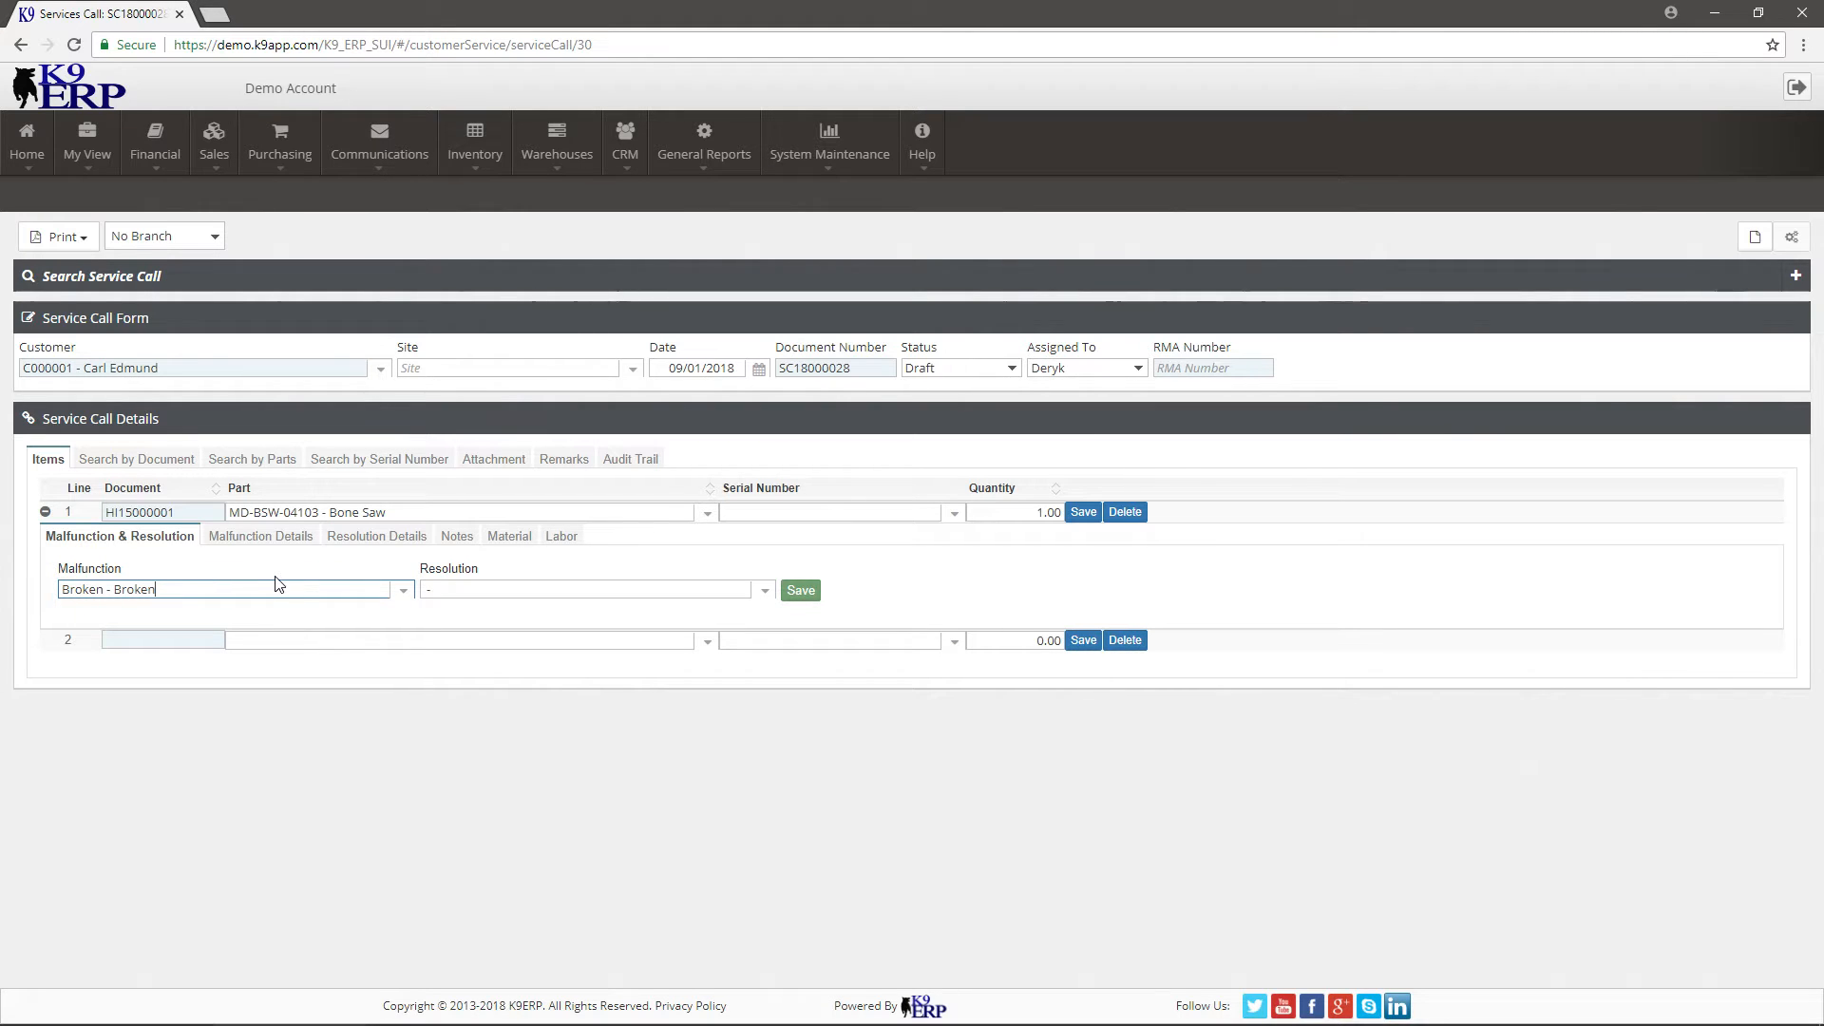
pyautogui.click(761, 596)
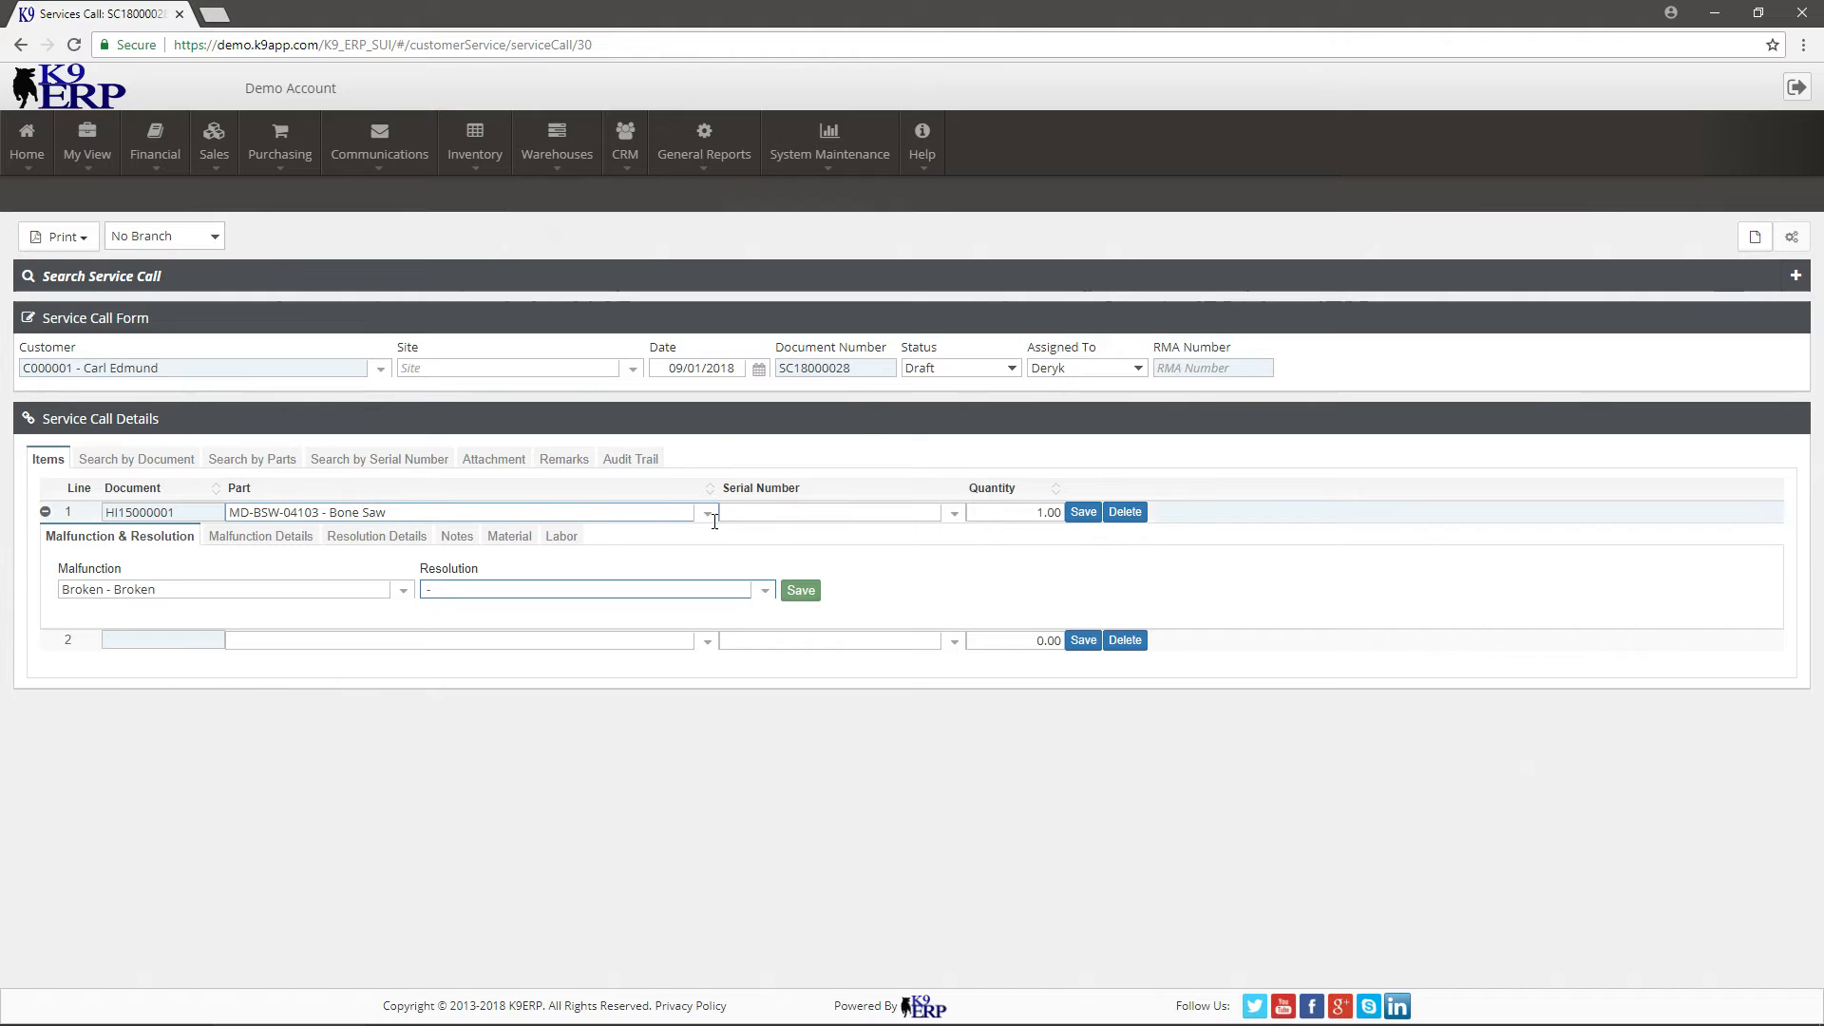
pyautogui.click(769, 596)
pyautogui.click(761, 611)
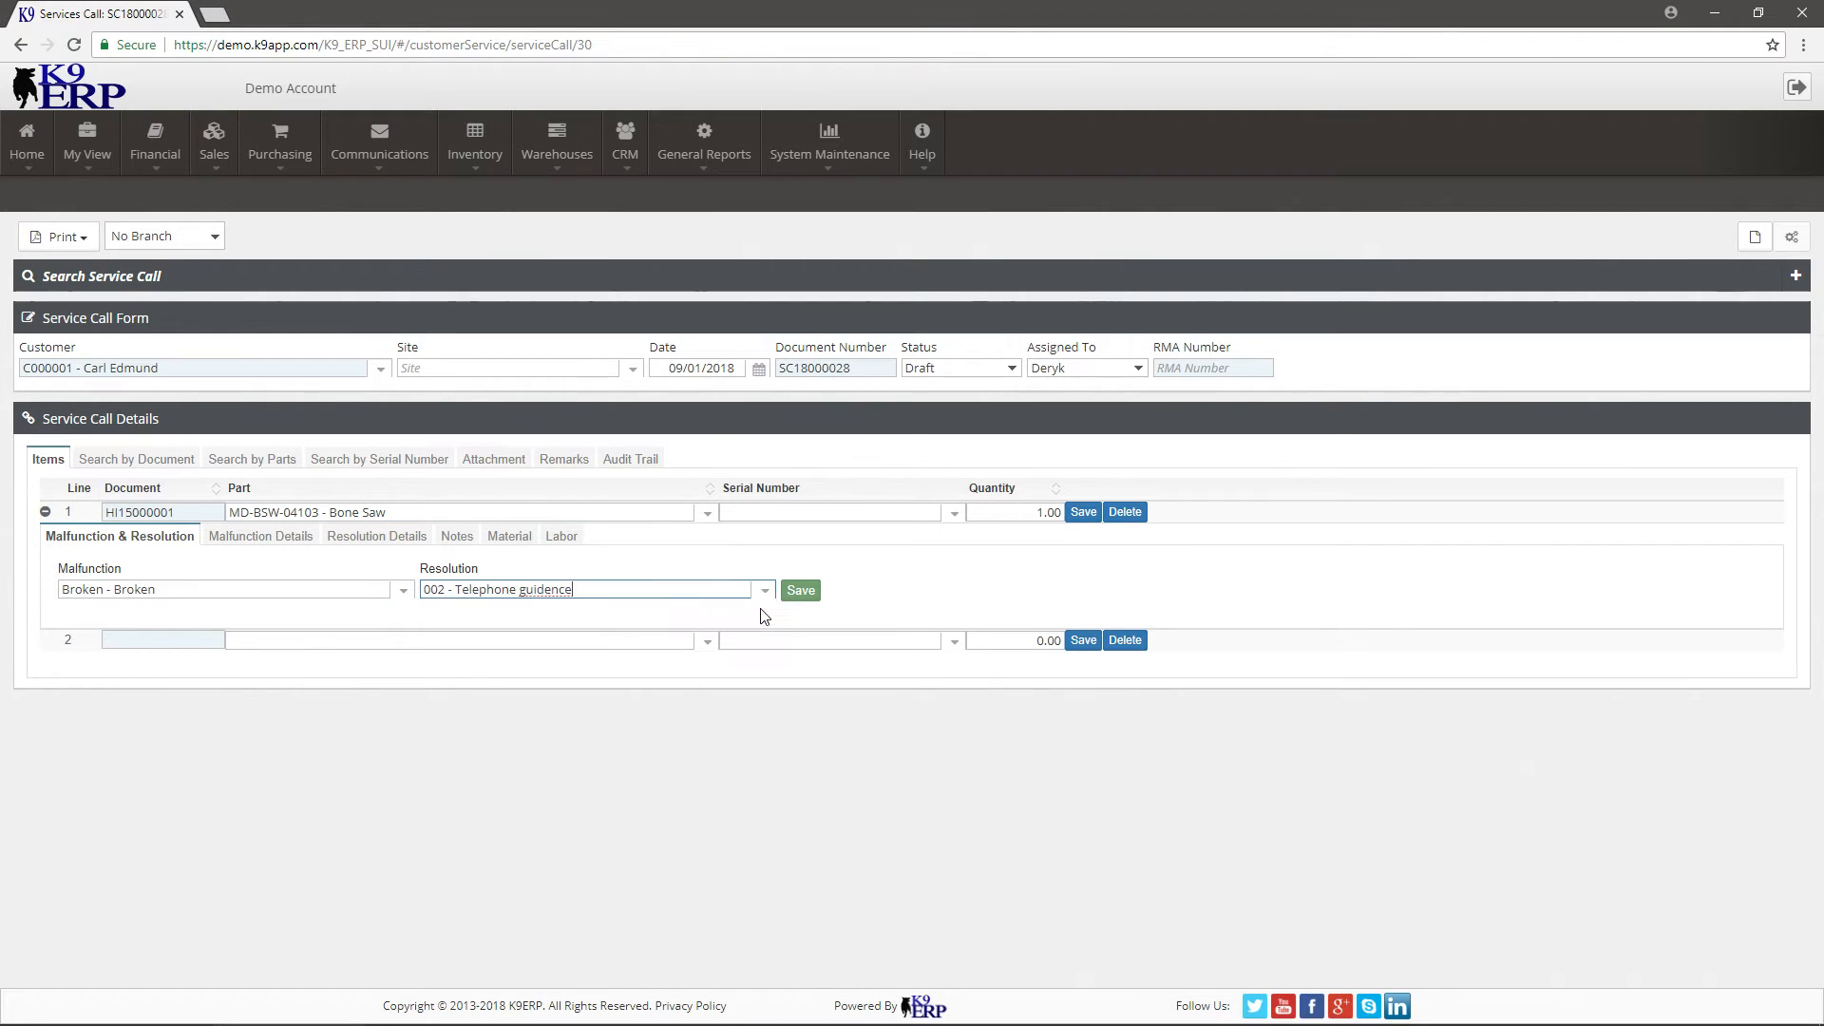
pyautogui.click(799, 591)
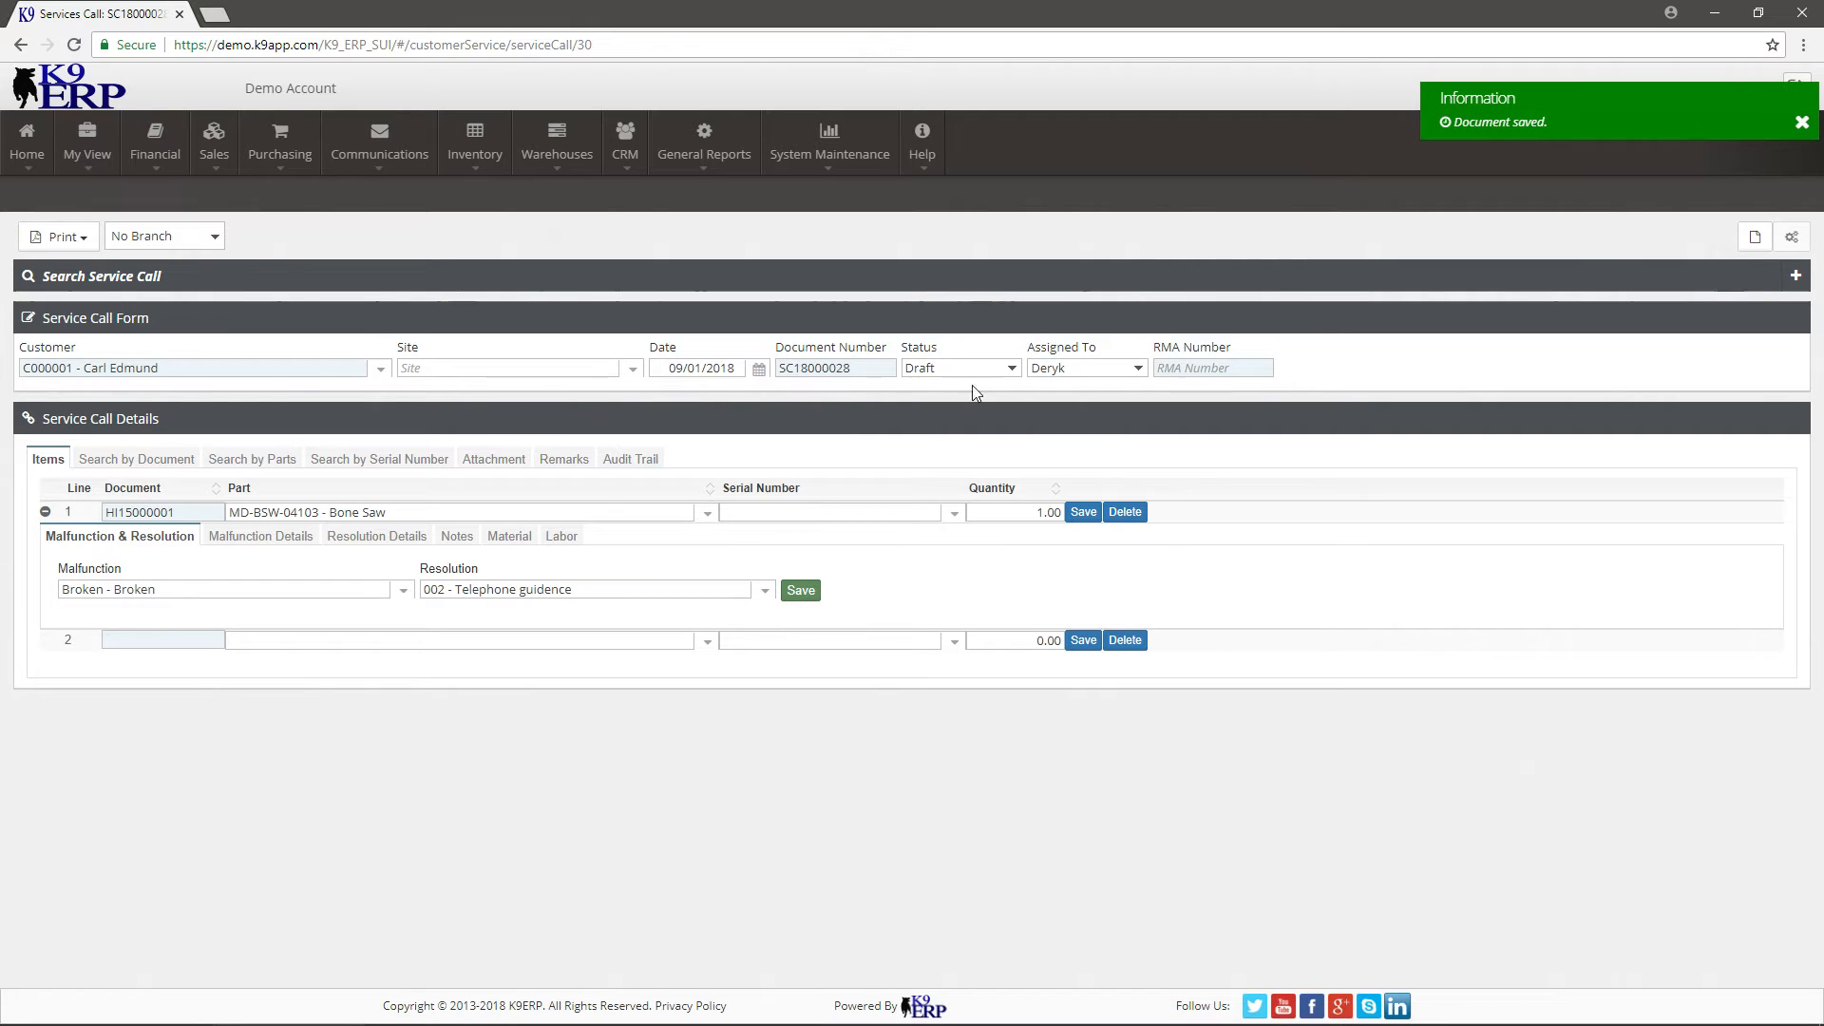
# Step: Review the Bone Saw item's malfunction details, resolution details, notes, material and labor sections
pyautogui.click(285, 538)
pyautogui.click(357, 536)
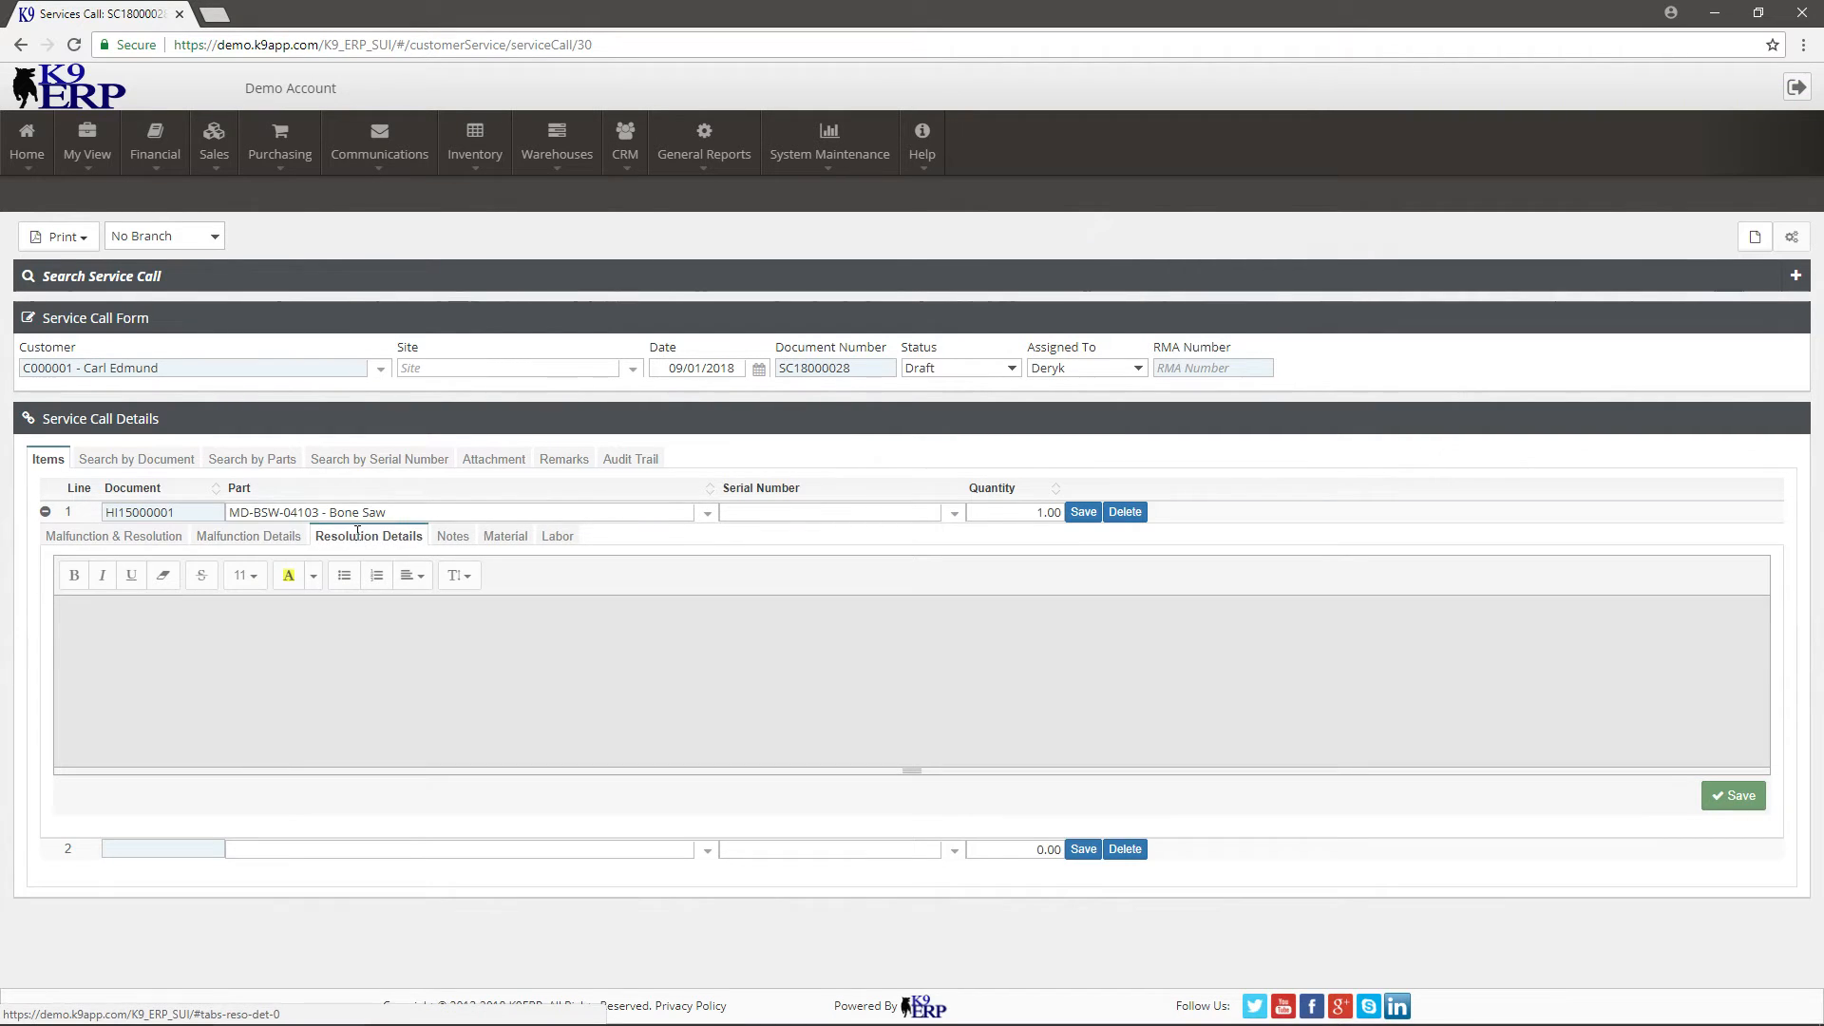
pyautogui.click(458, 538)
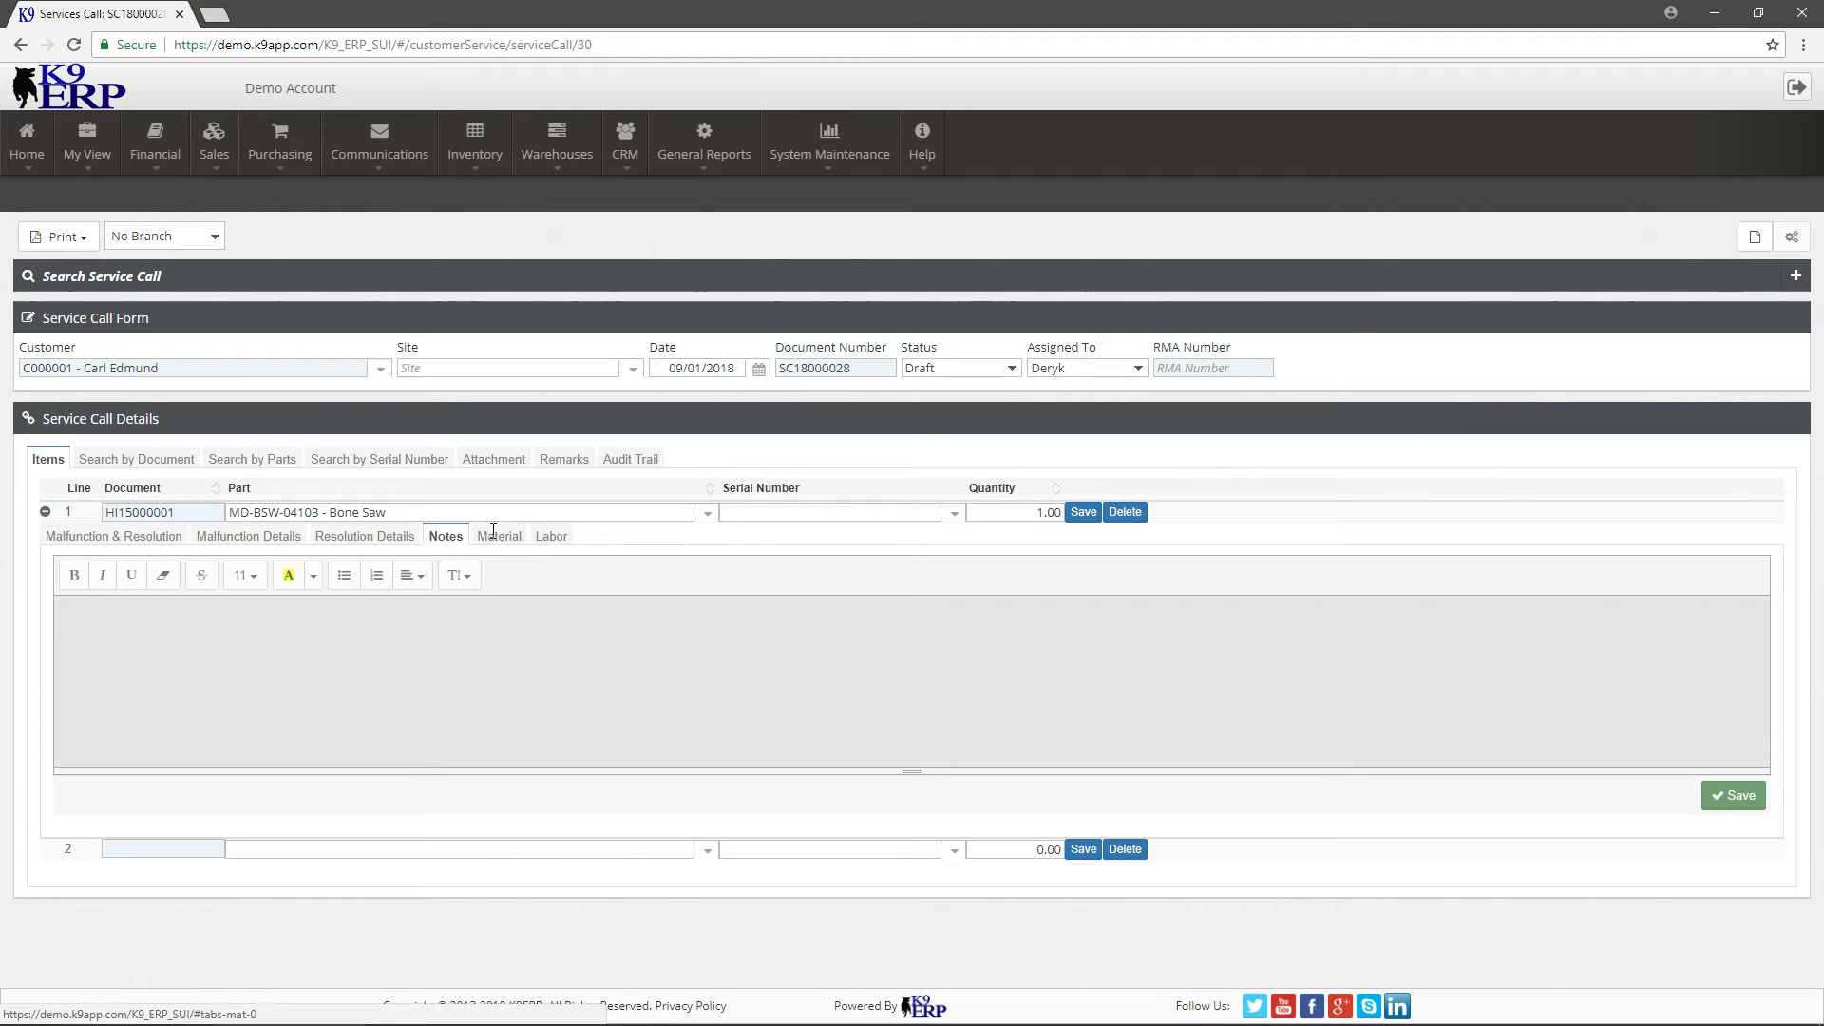
pyautogui.click(498, 538)
pyautogui.click(551, 538)
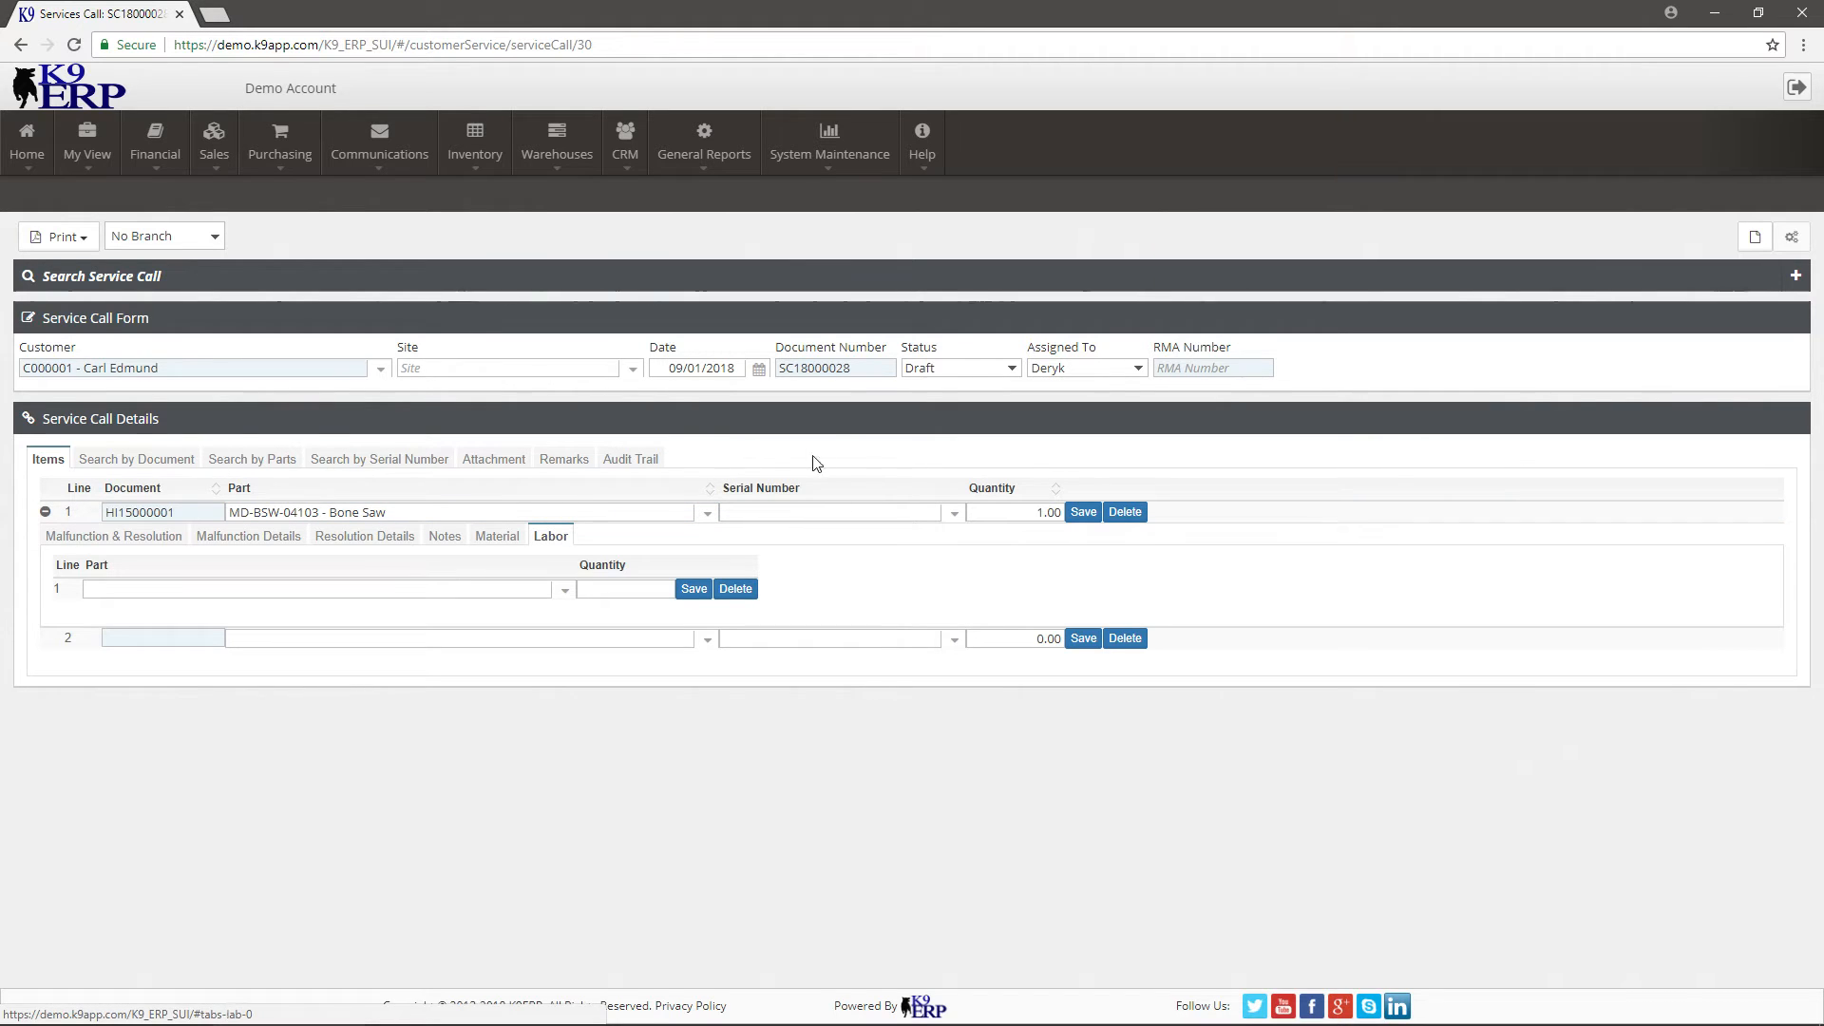
# Step: Advance the service call's status through In Progress to Assign RMA Number and generate its return material authorization
pyautogui.click(933, 370)
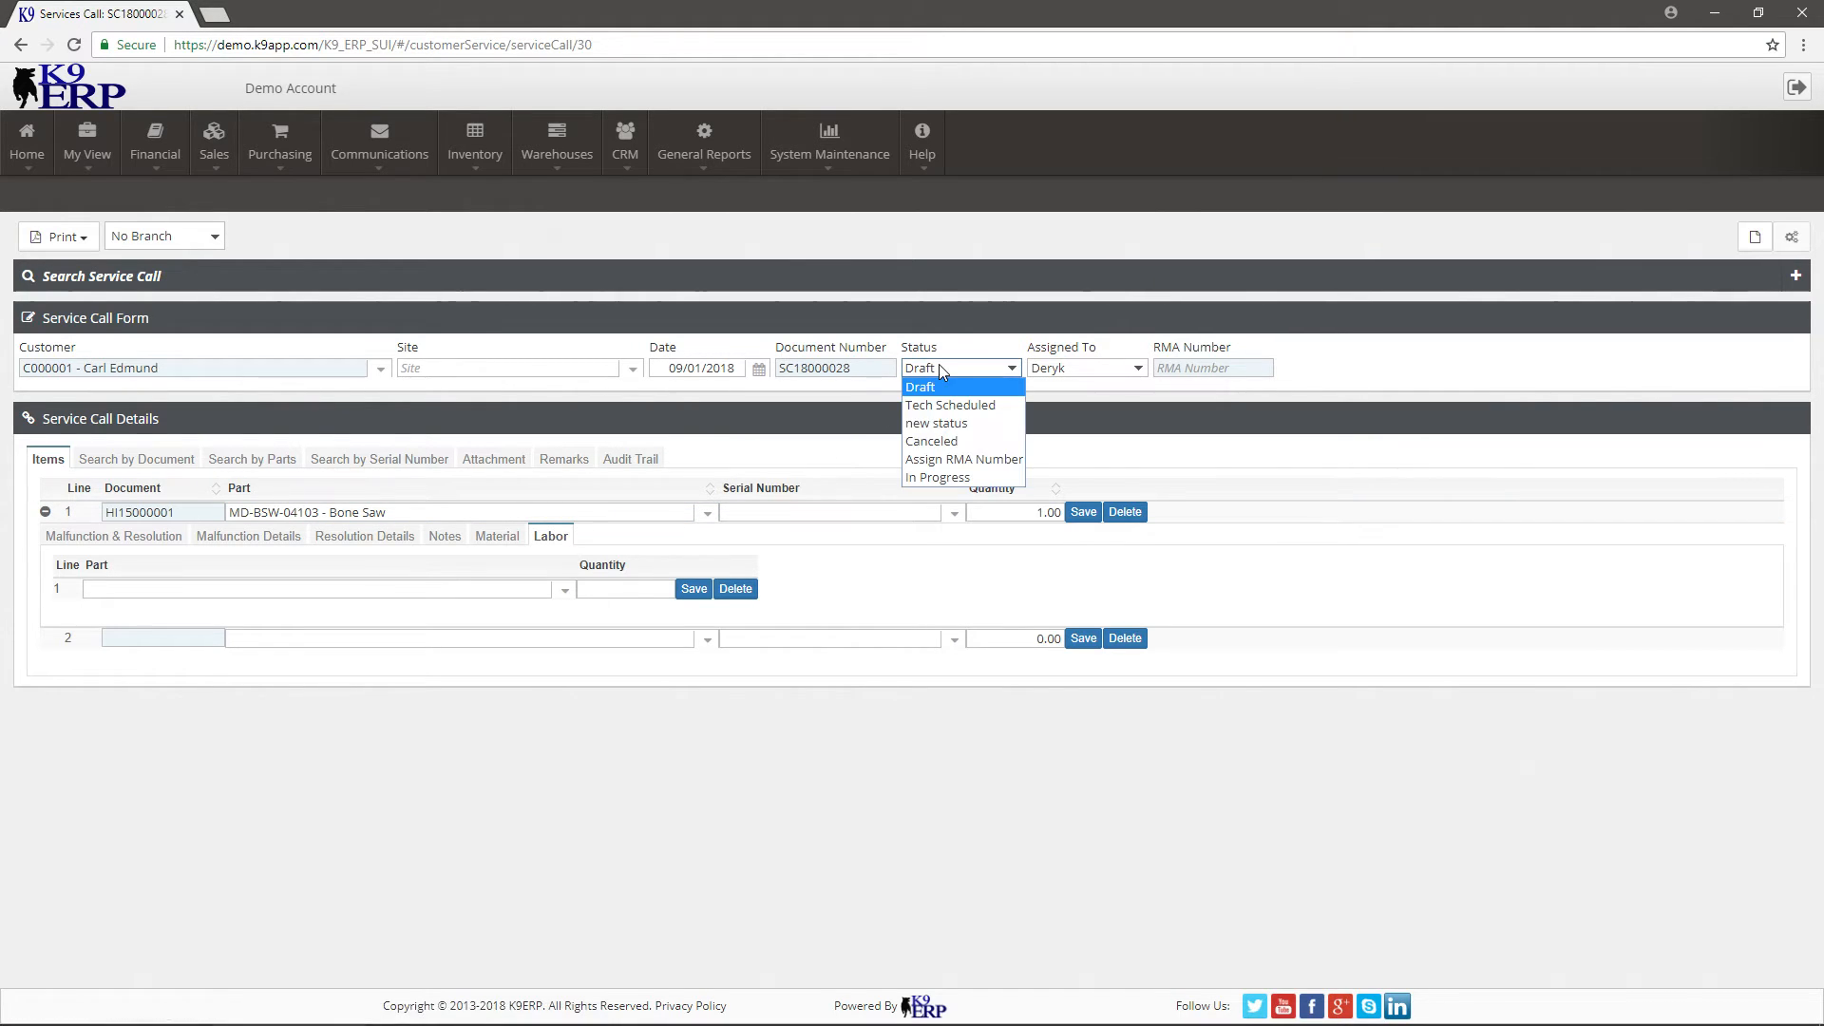
pyautogui.click(957, 477)
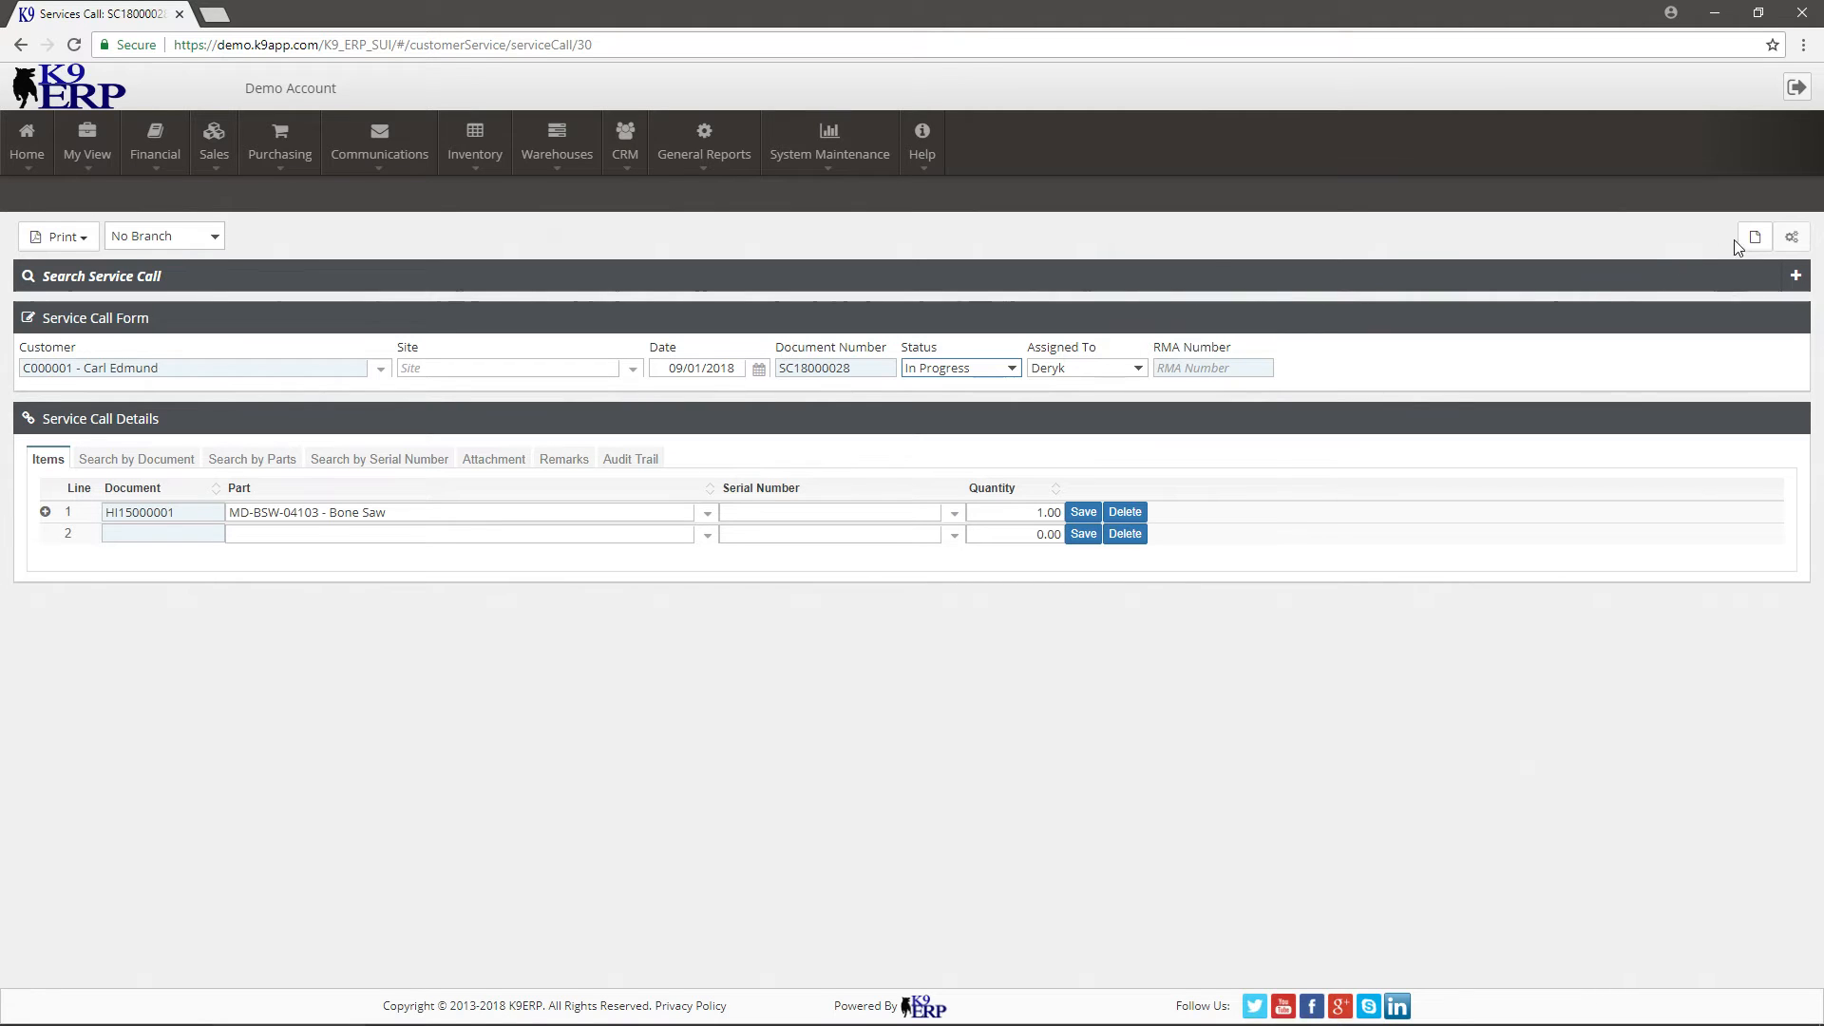
pyautogui.click(920, 367)
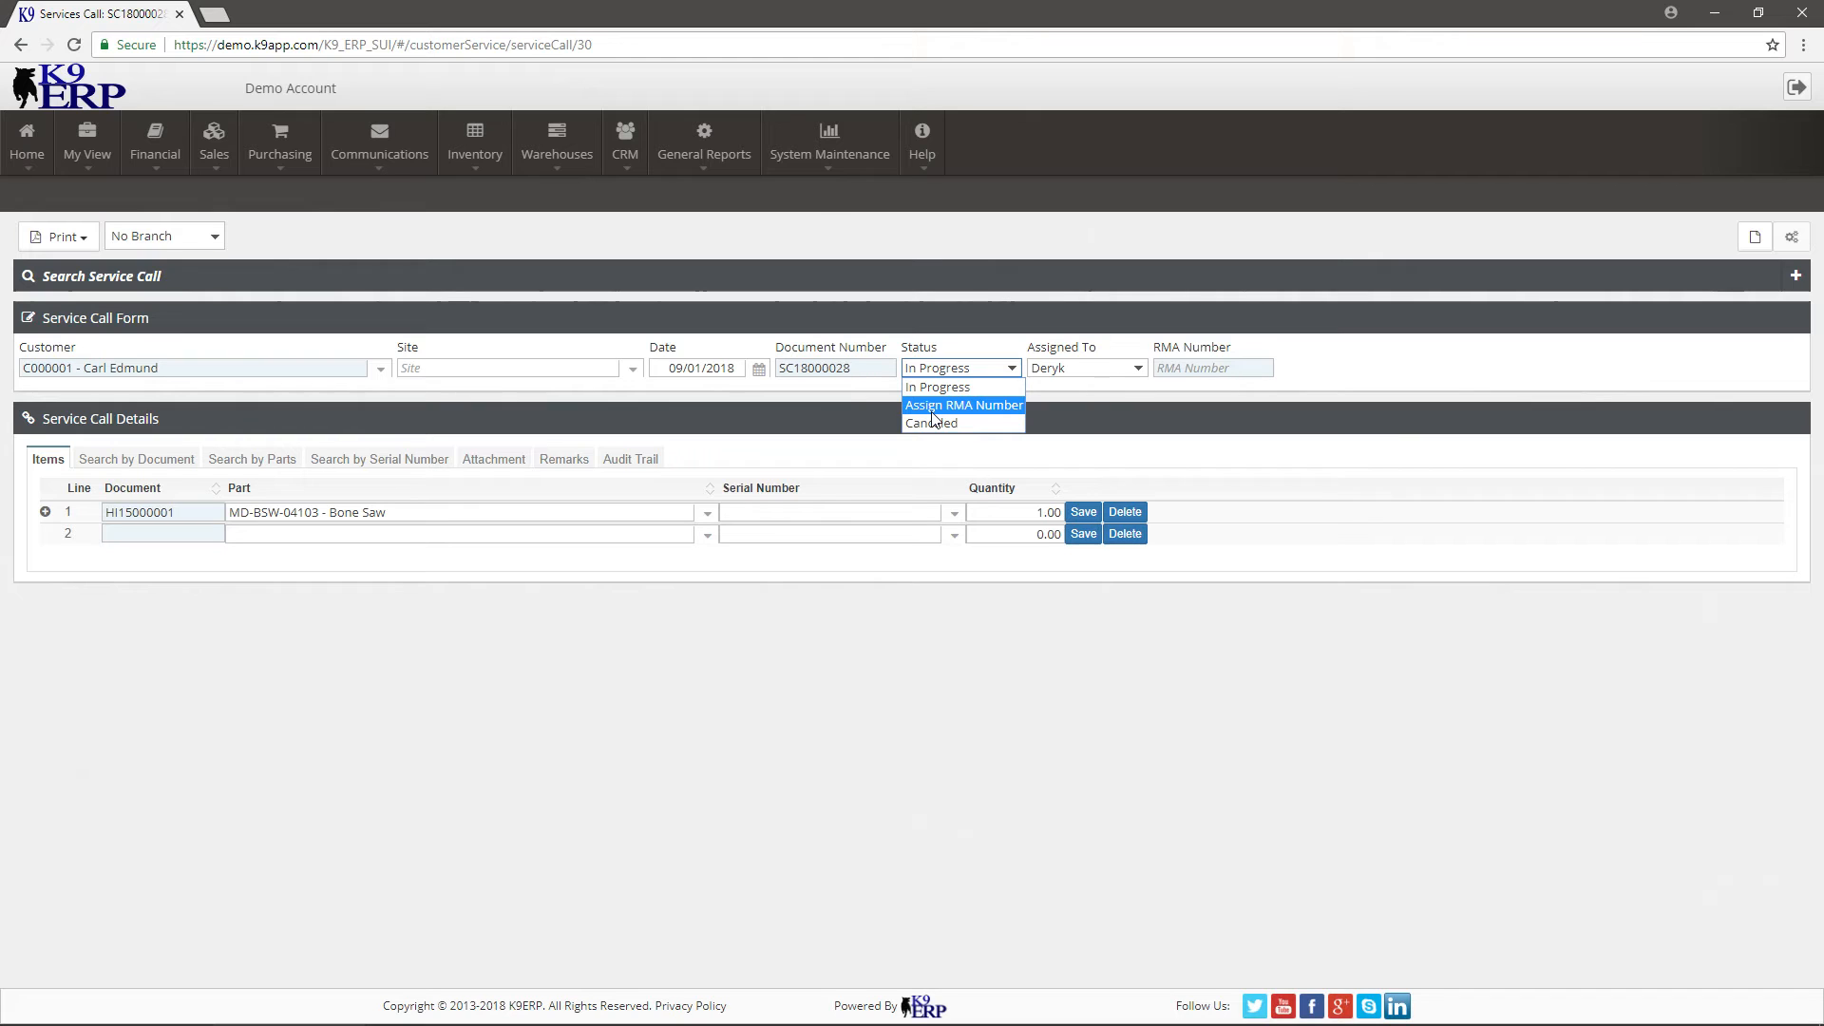
pyautogui.click(933, 406)
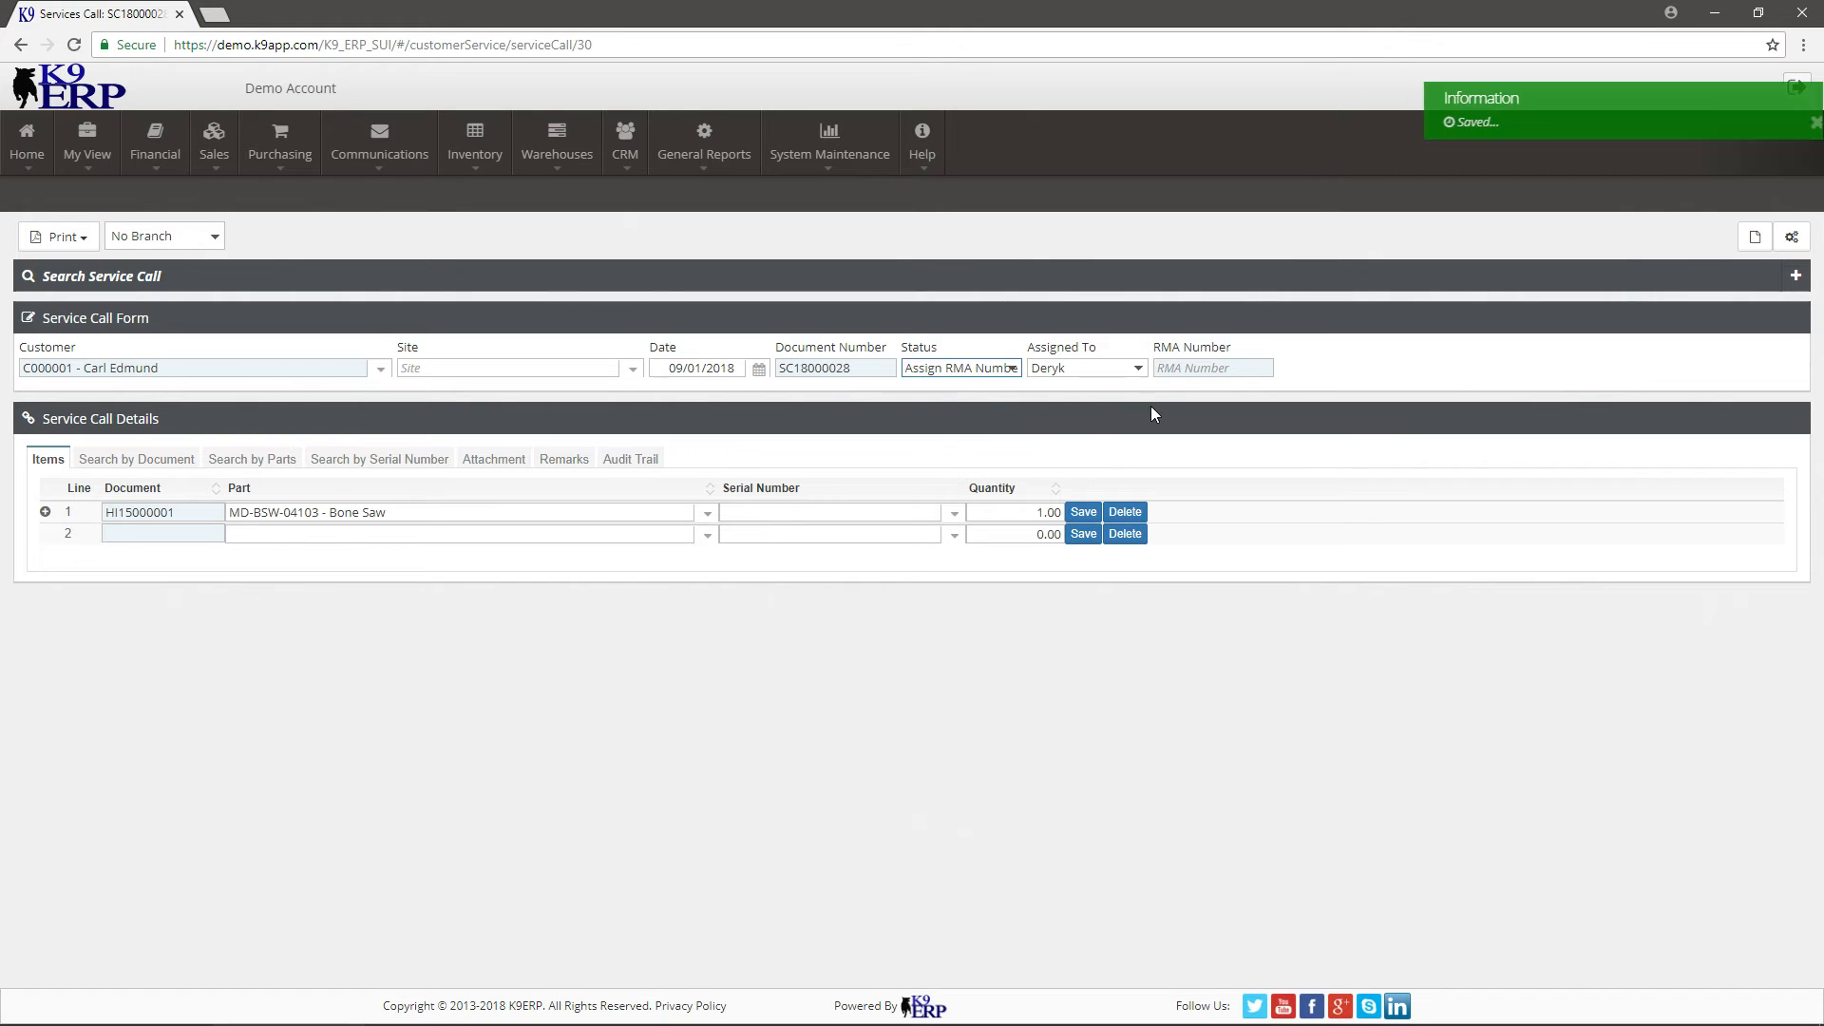
pyautogui.click(1793, 240)
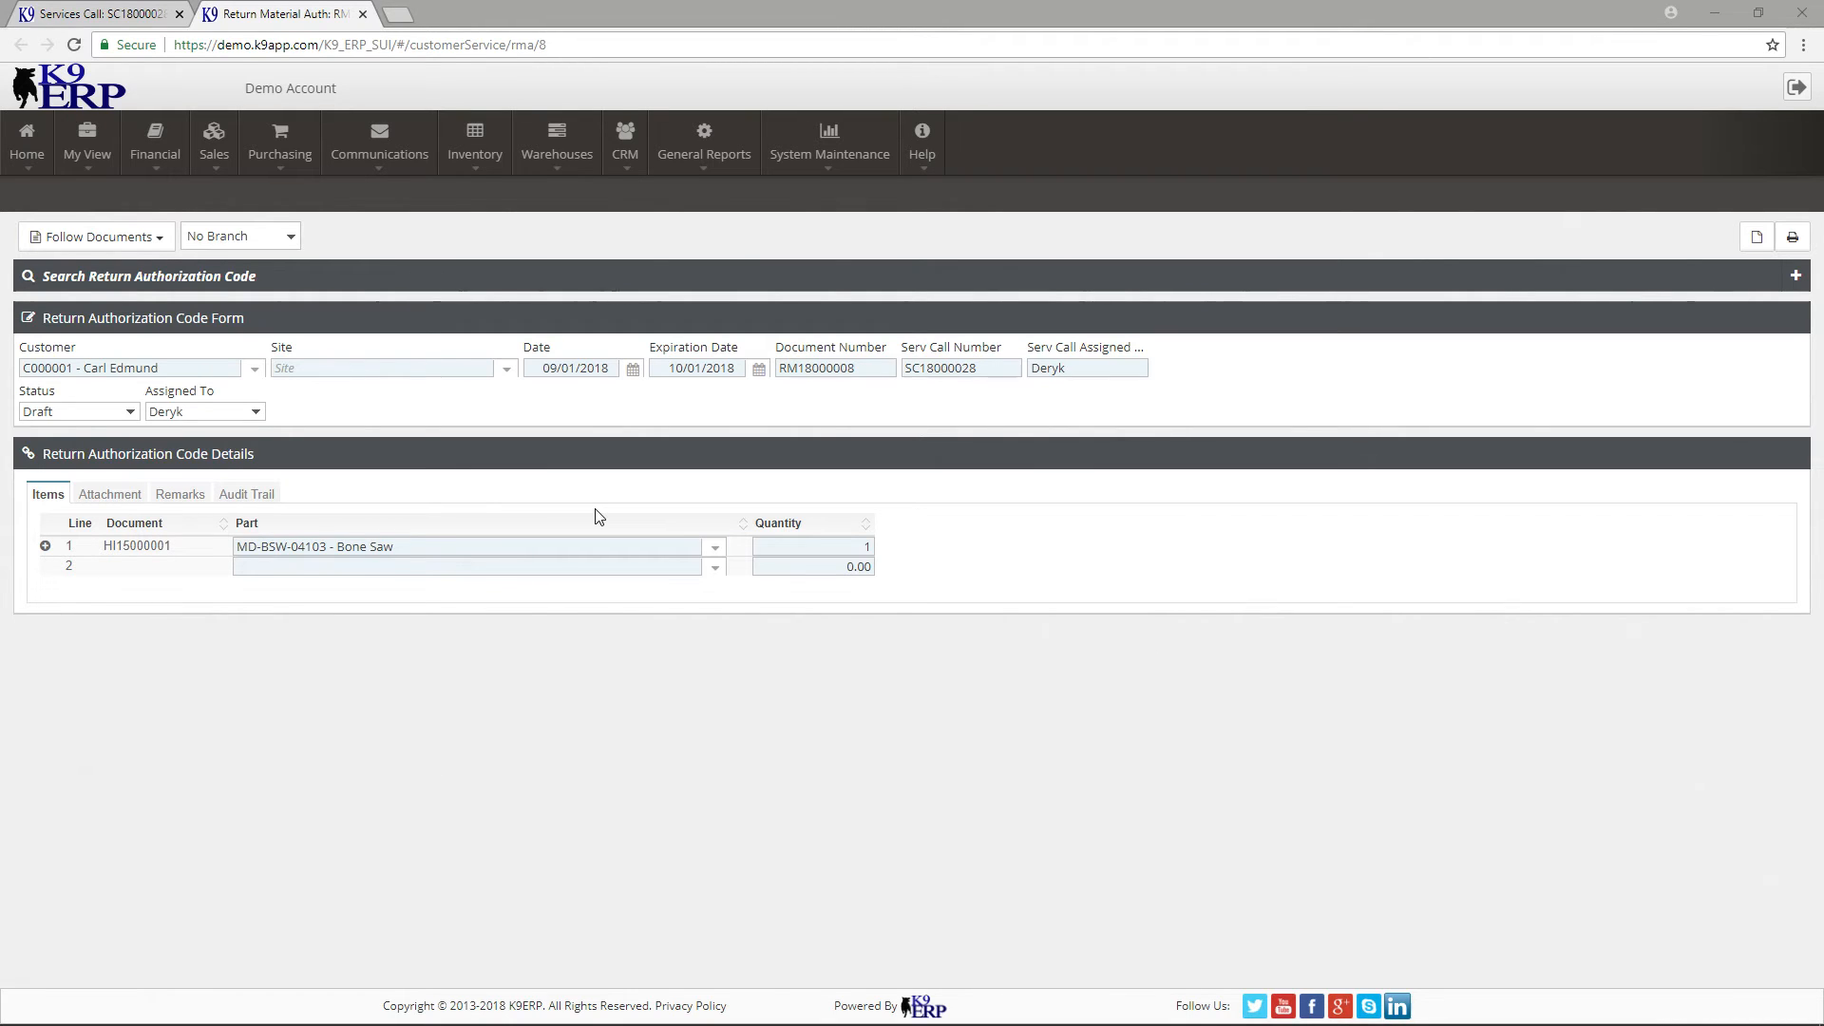
pyautogui.click(625, 150)
pyautogui.moveTo(669, 411)
pyautogui.click(48, 414)
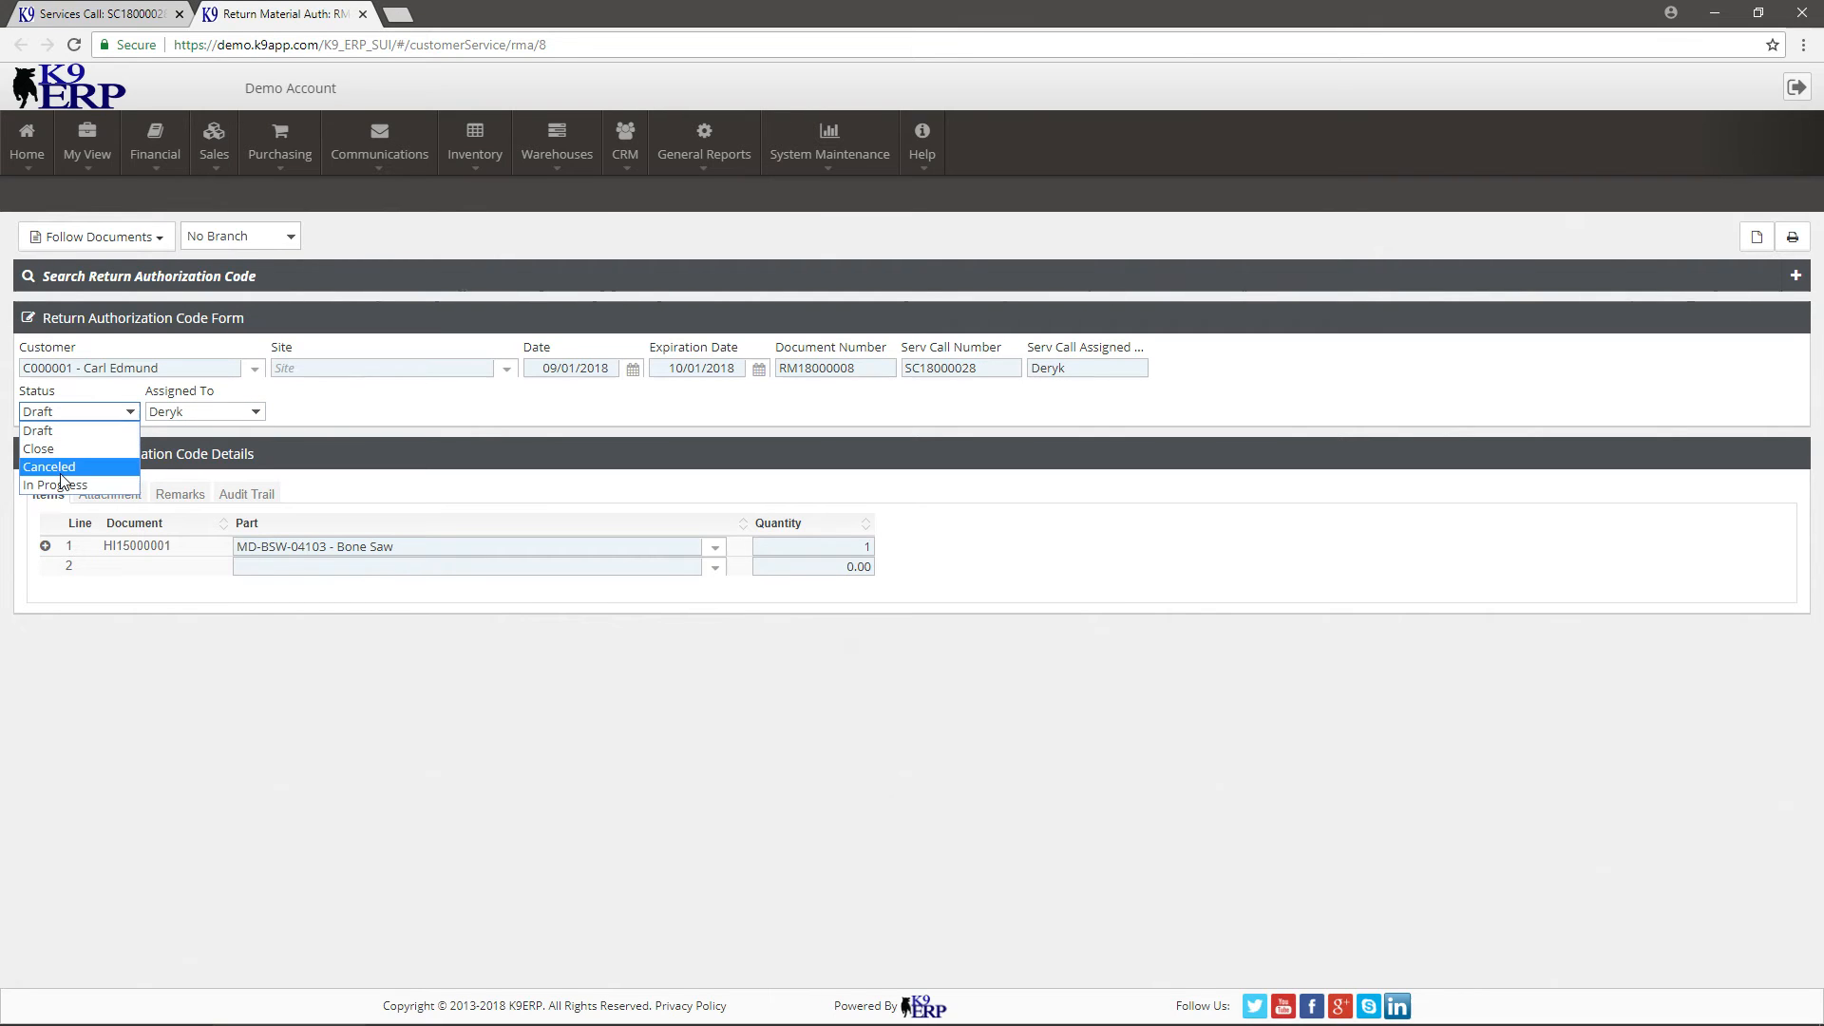
pyautogui.click(283, 429)
pyautogui.click(103, 238)
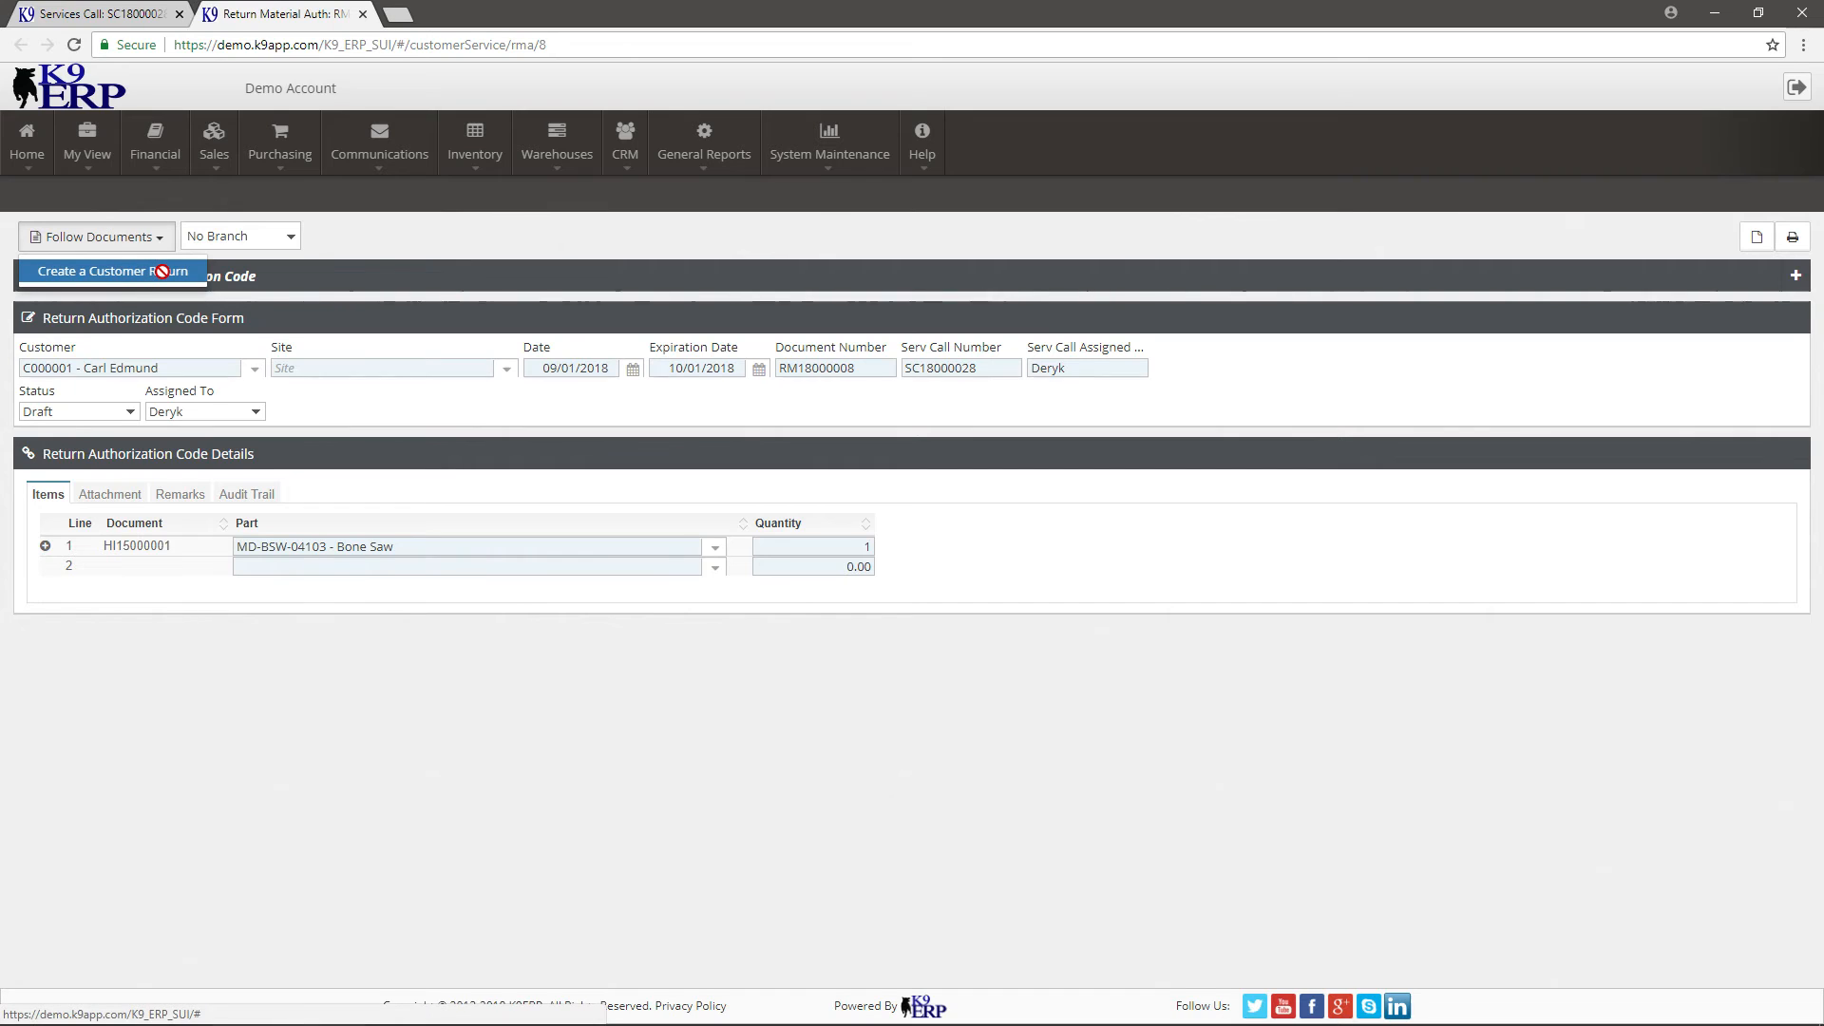
# Step: Set the return authorization's status to In Progress and create a customer return from it
pyautogui.click(100, 408)
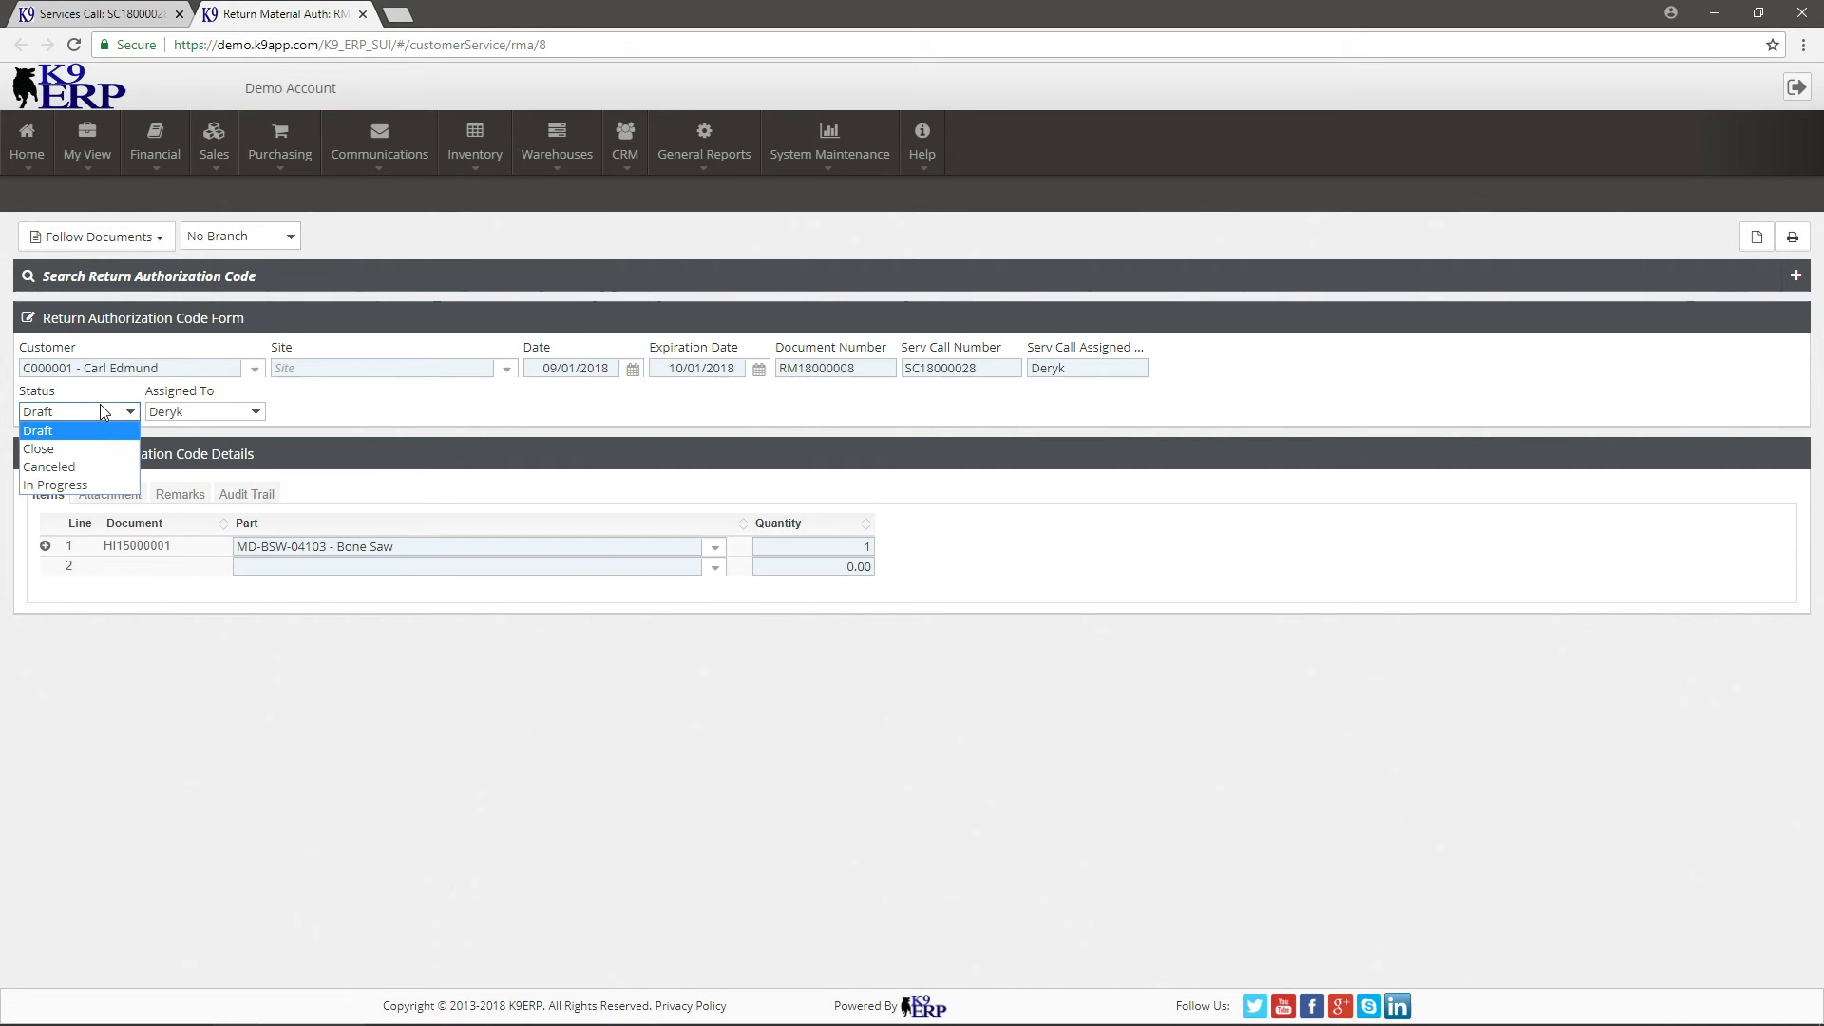
pyautogui.click(86, 484)
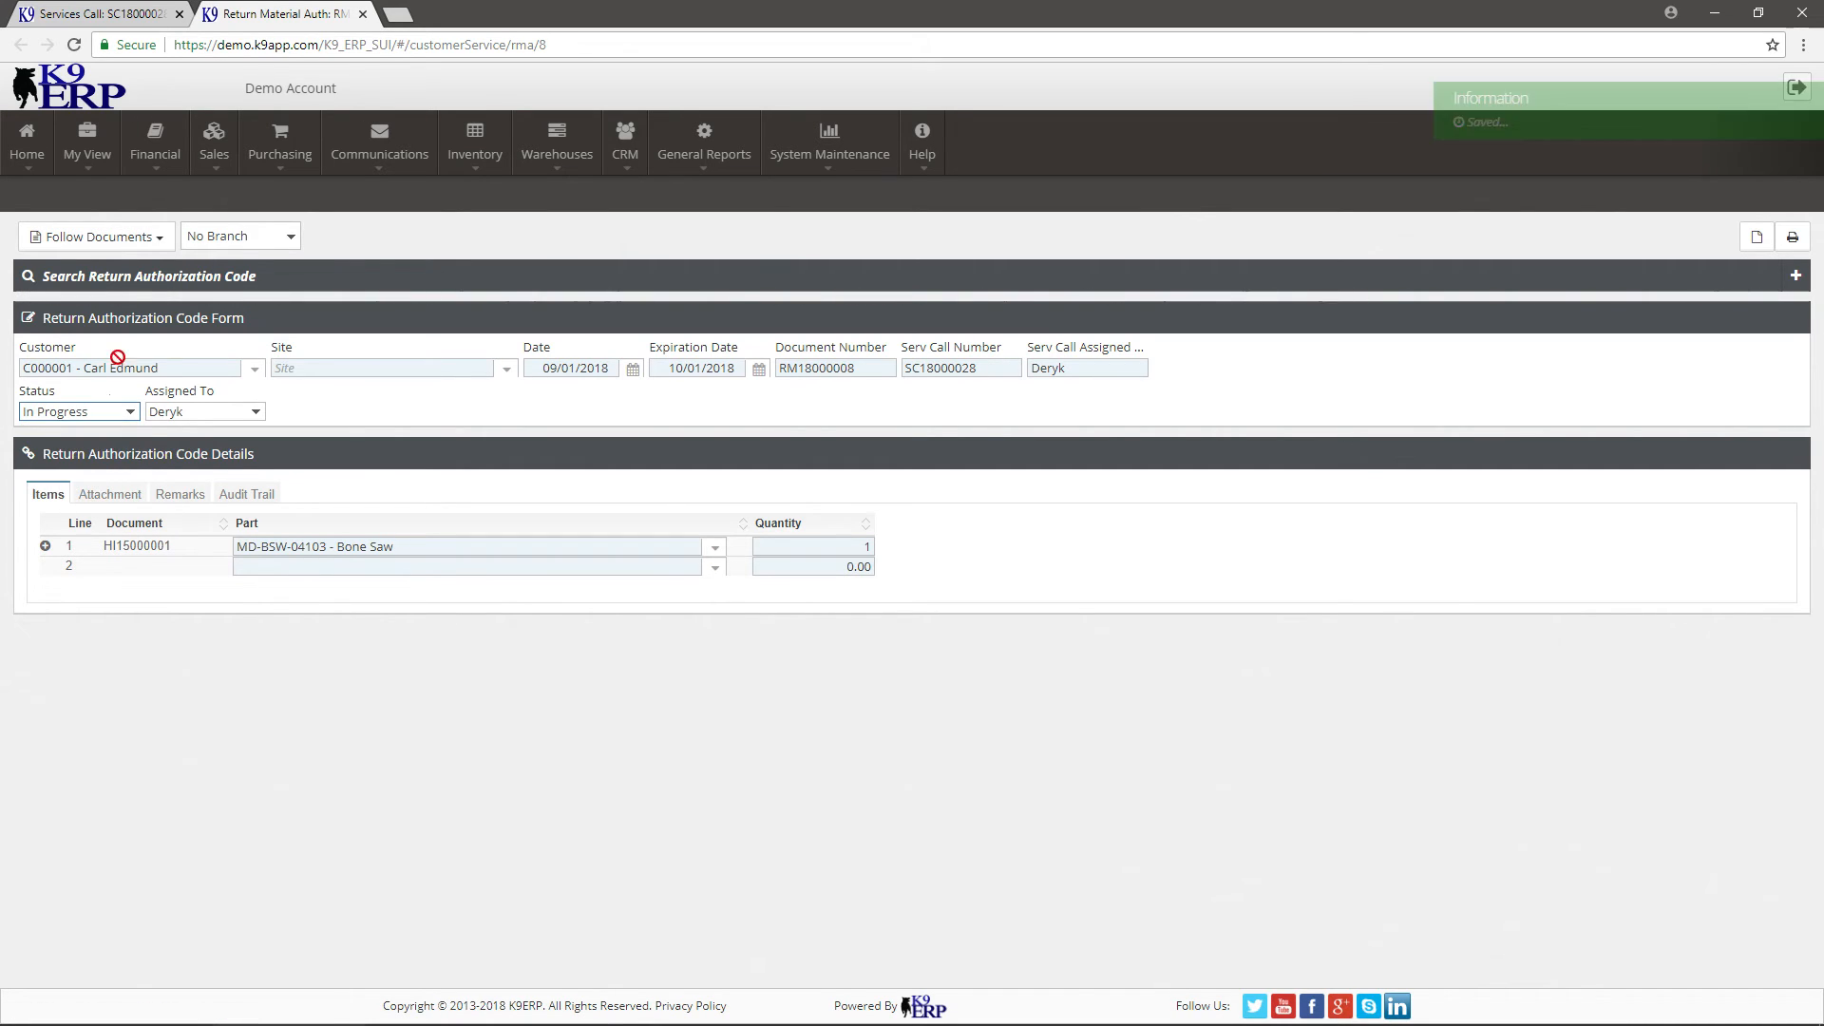
pyautogui.click(121, 249)
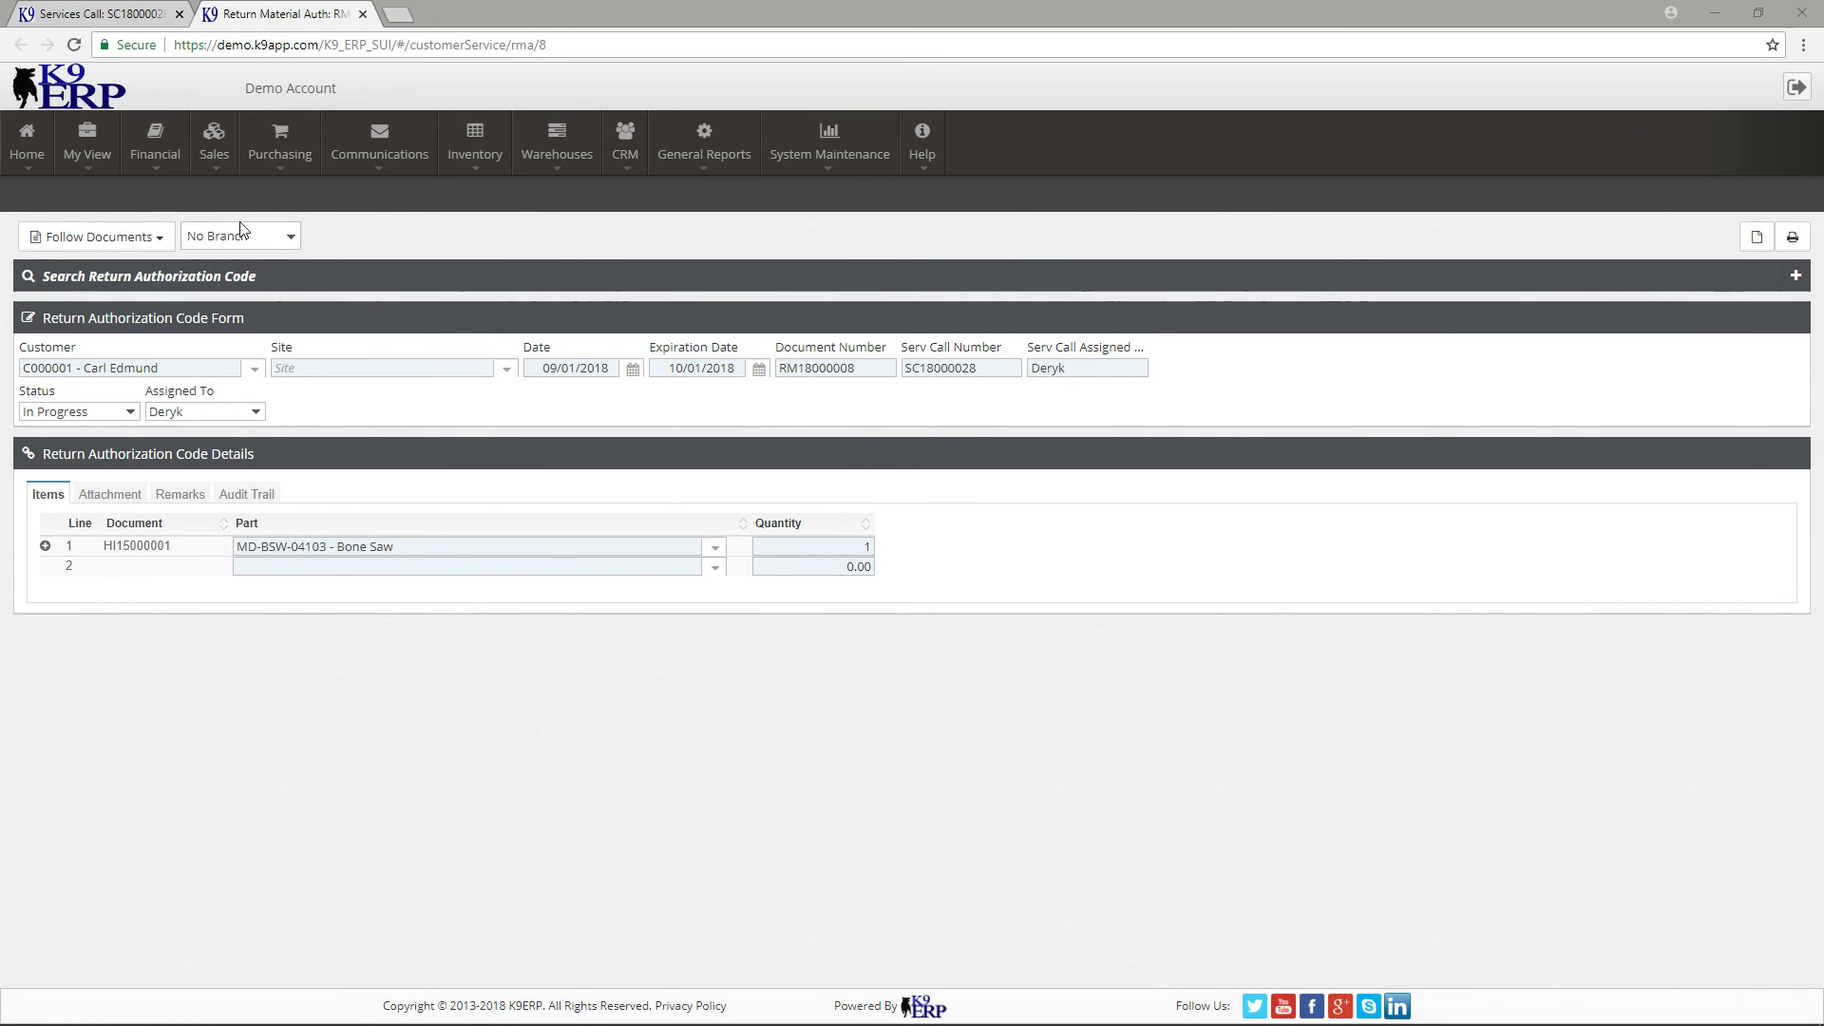
pyautogui.click(149, 237)
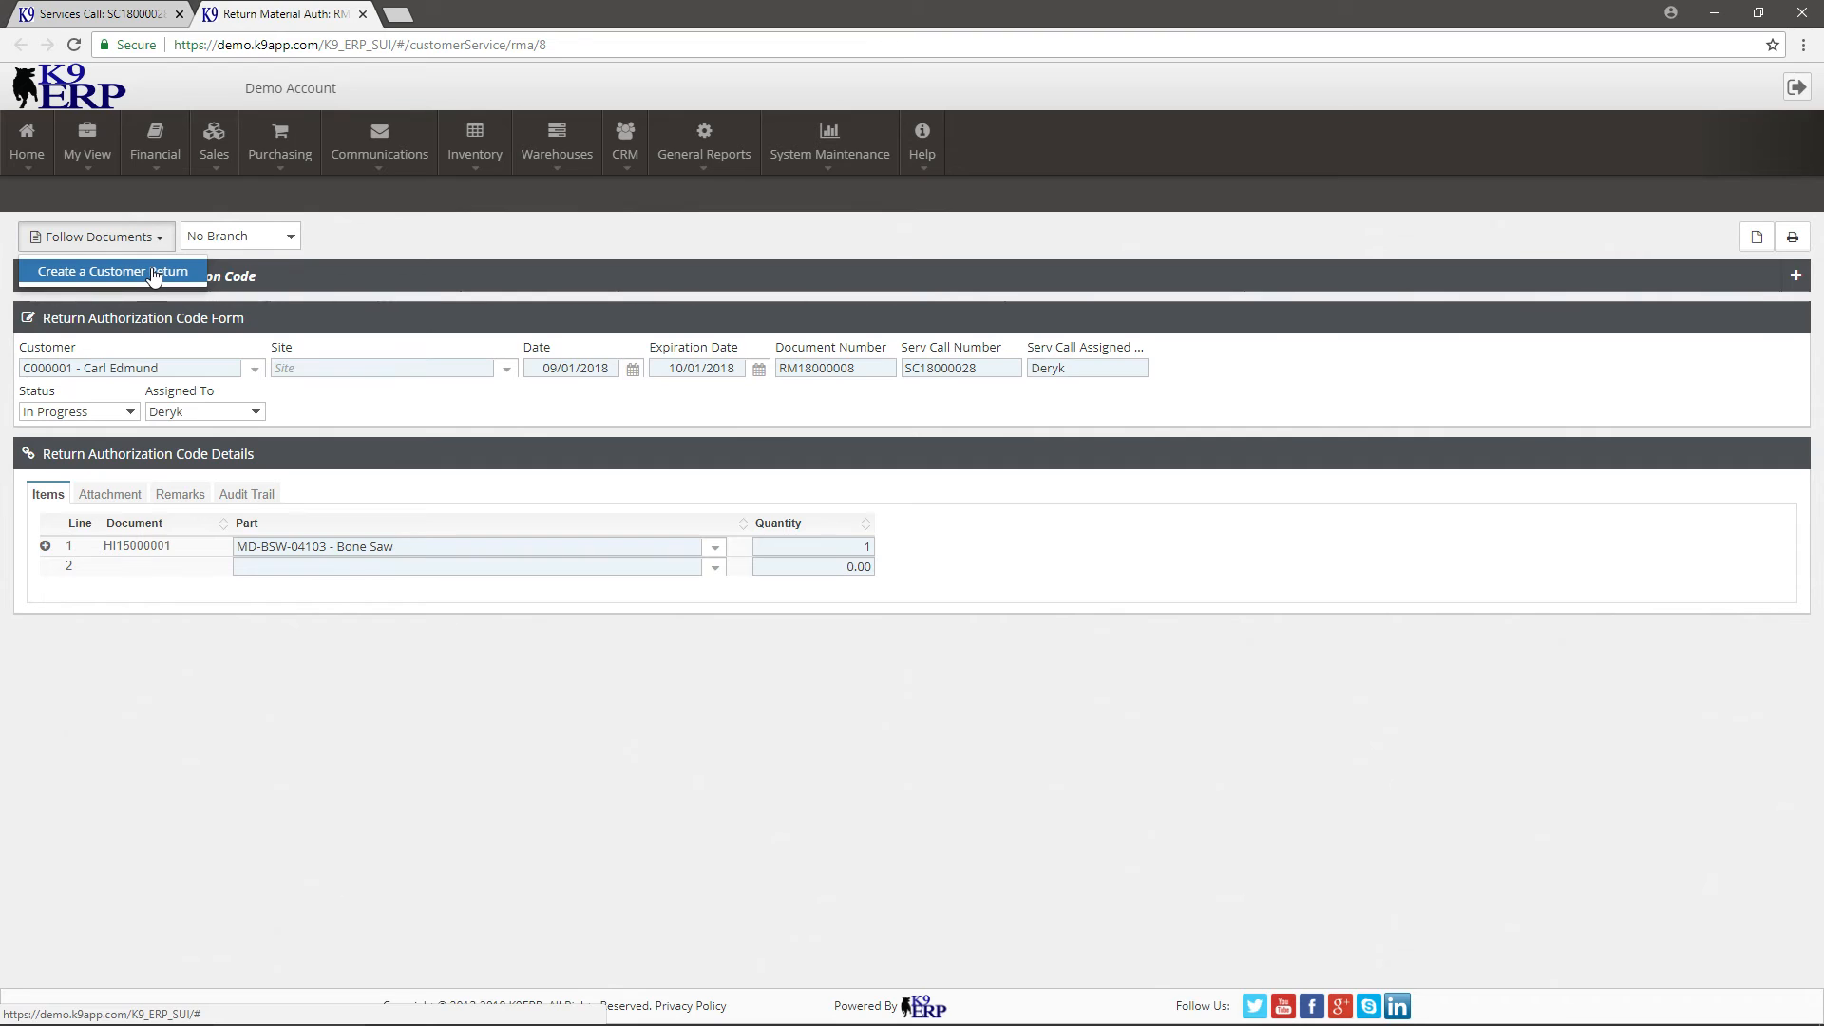
pyautogui.click(154, 272)
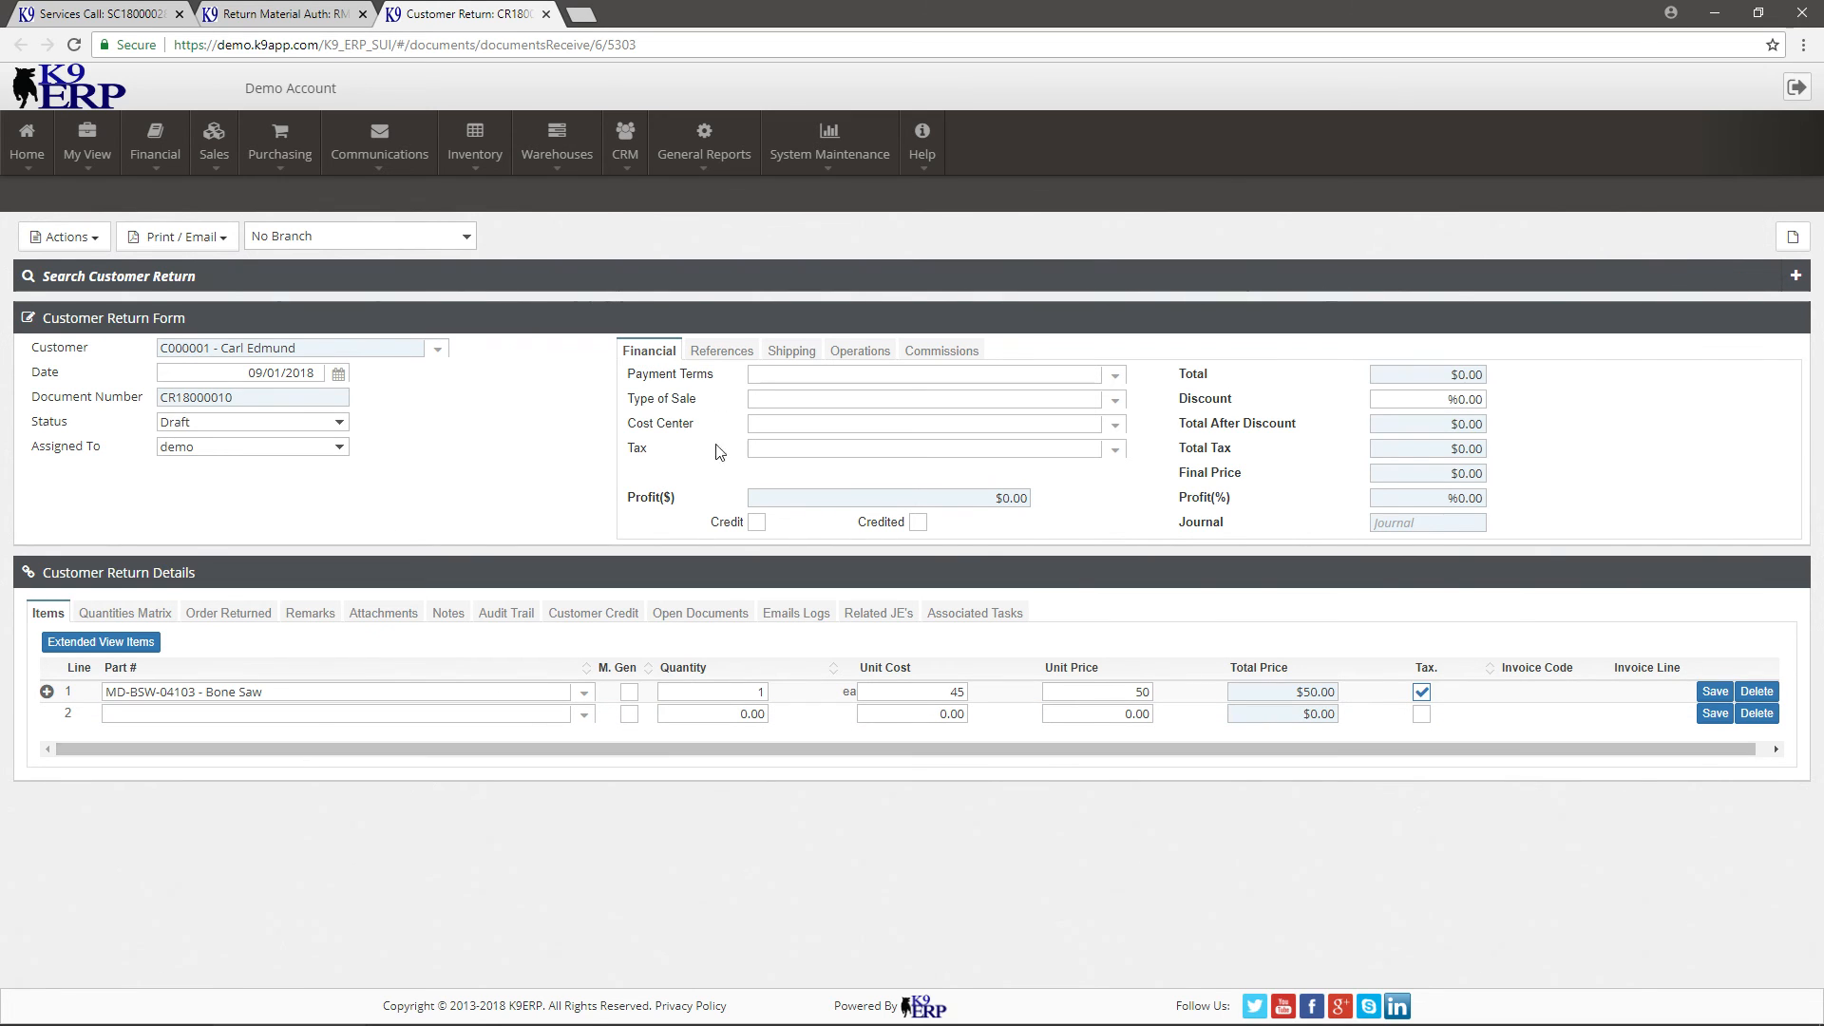
# Step: Check the customer return's references and set its status to Close
pyautogui.click(704, 352)
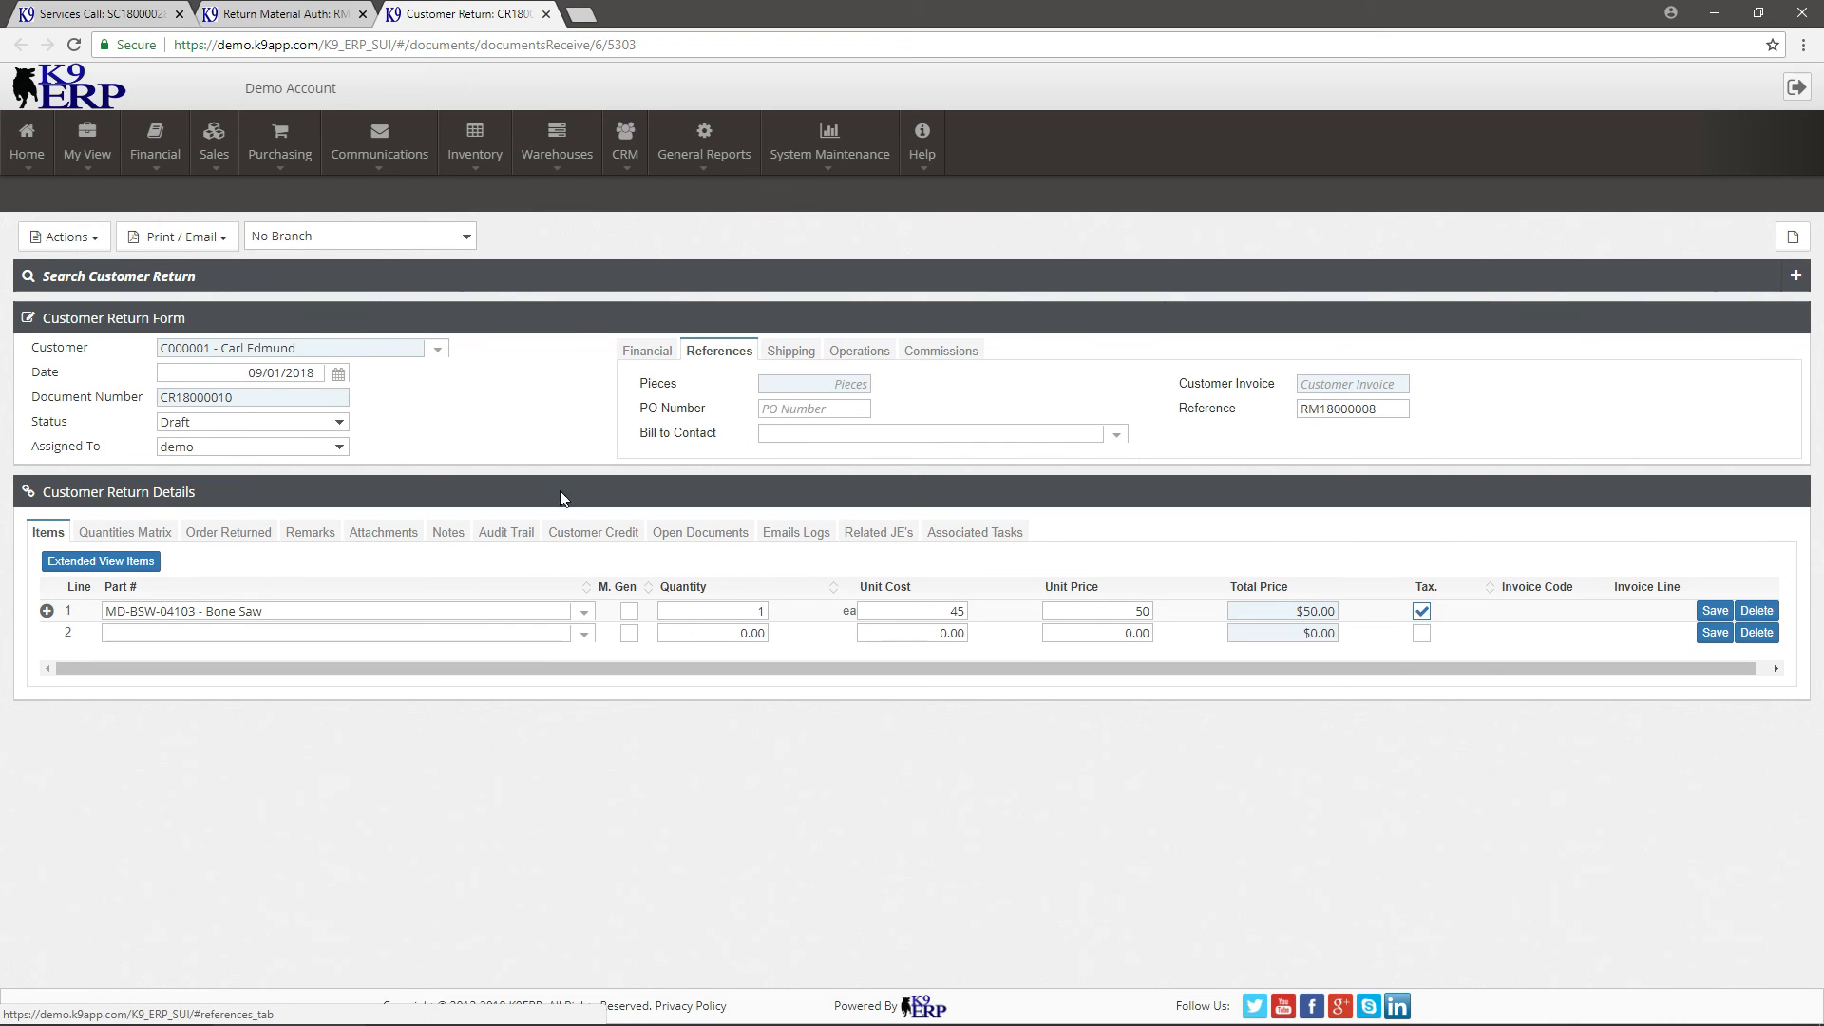
pyautogui.click(219, 423)
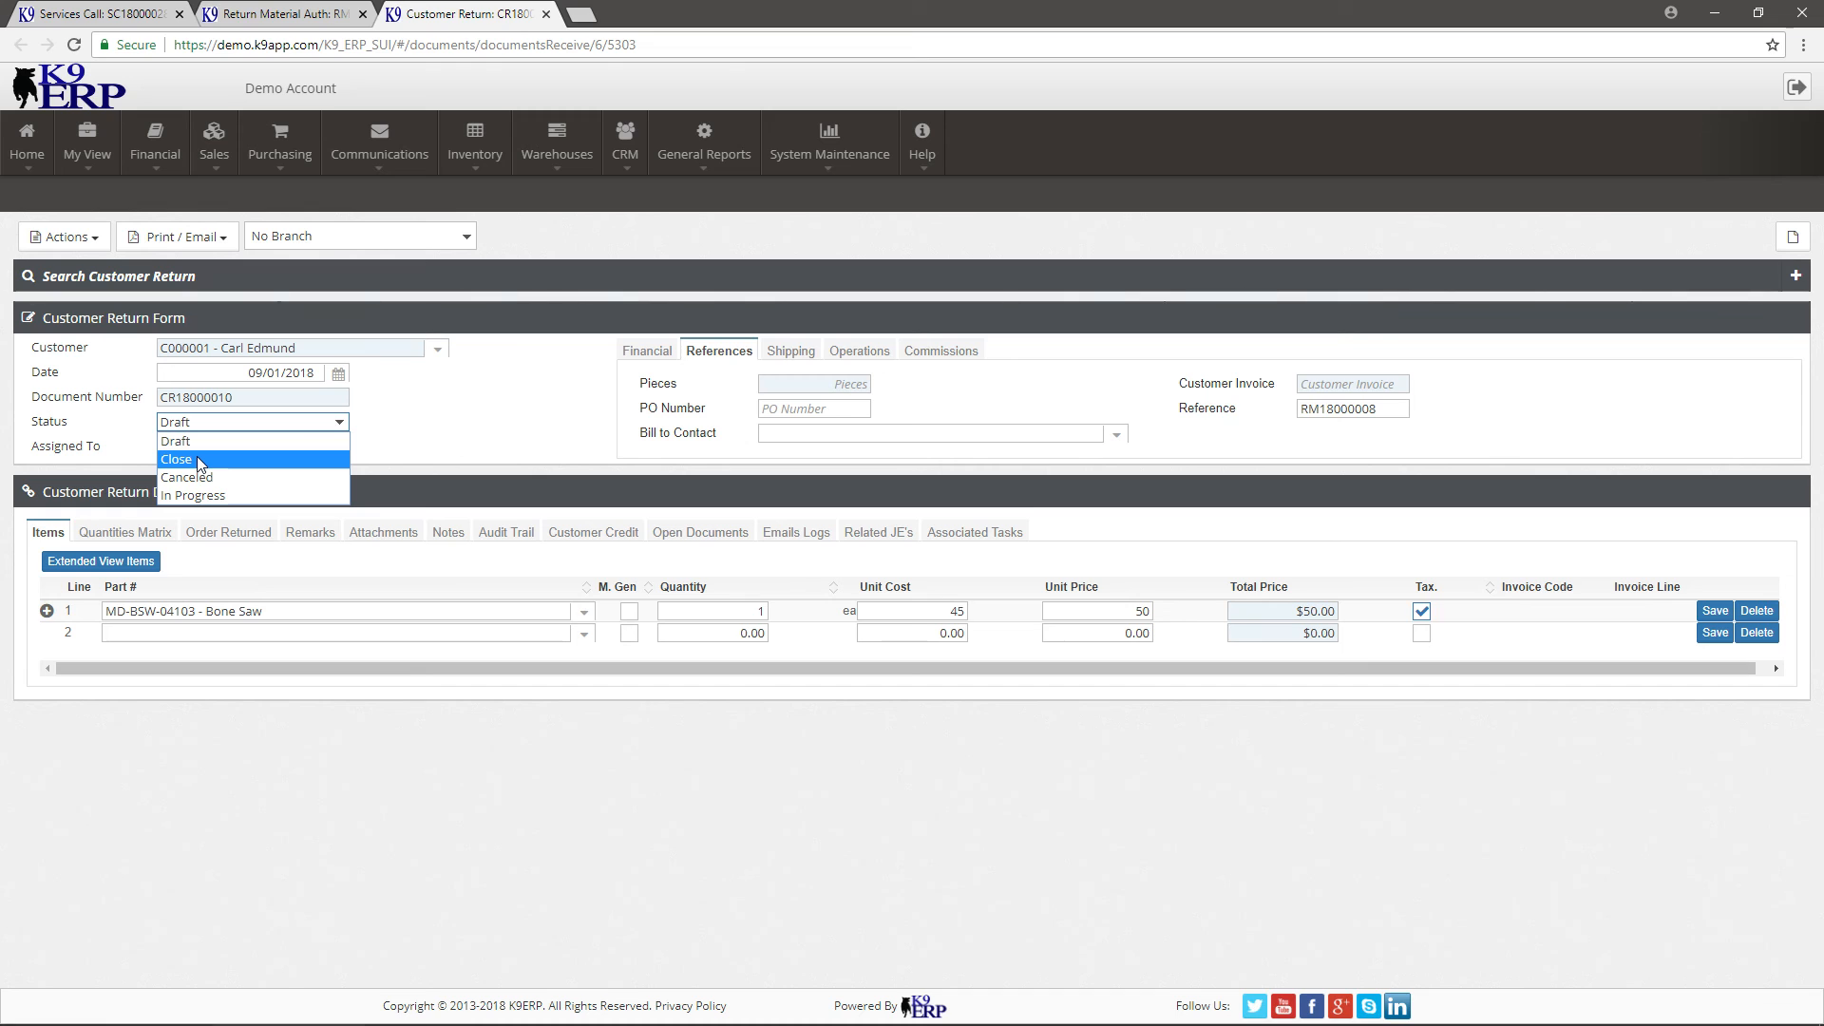
pyautogui.click(197, 457)
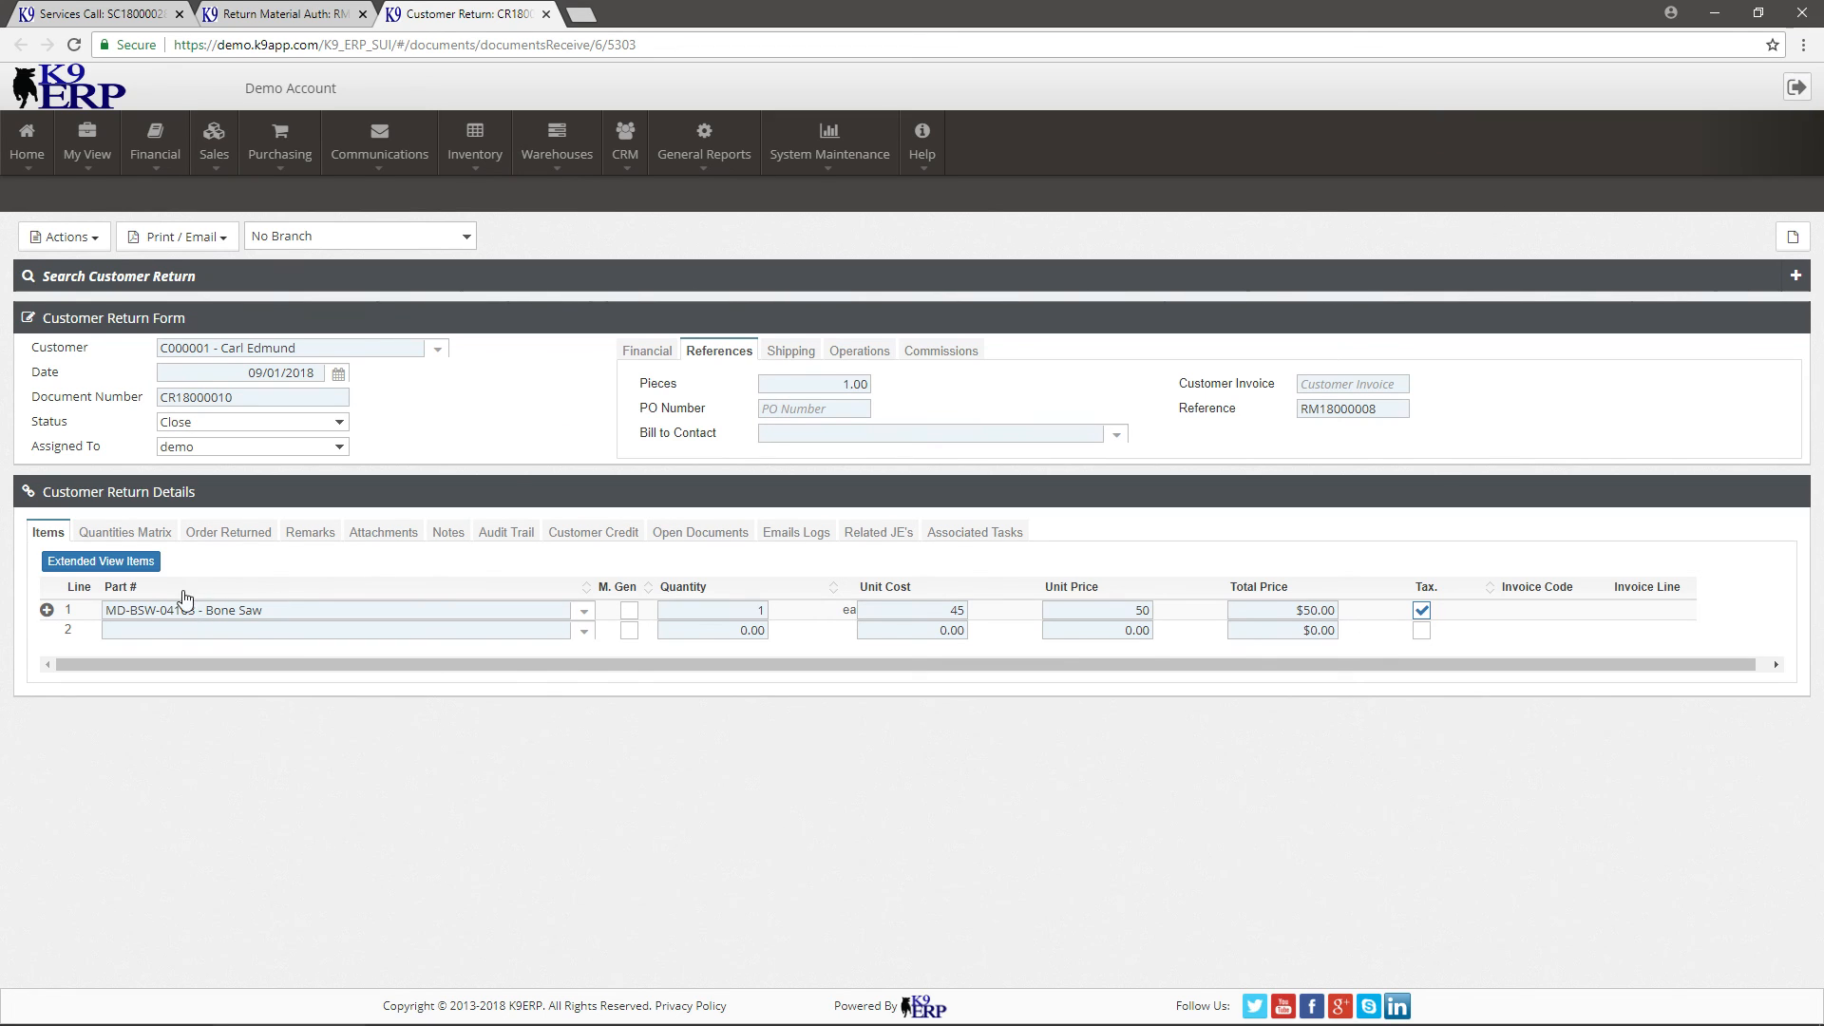
# Step: Inspect the Bone Saw line's returned item details and the customer return's financial information
pyautogui.click(47, 611)
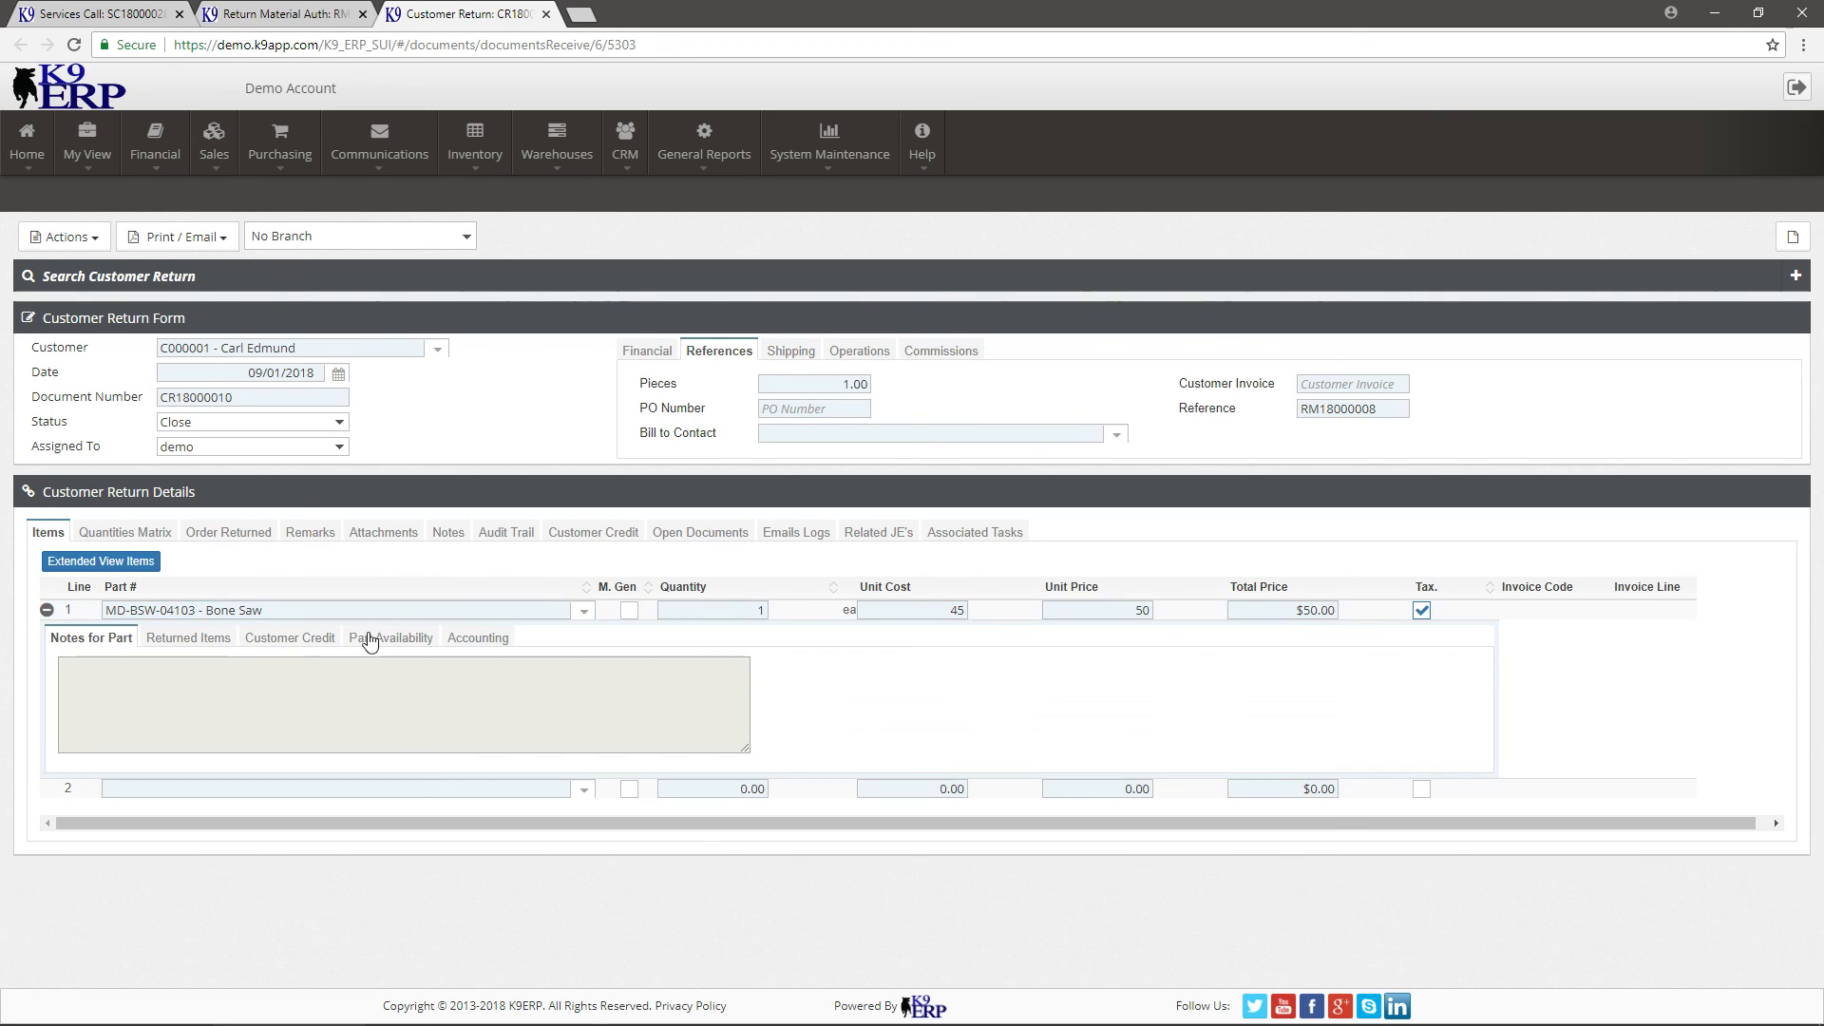
pyautogui.click(222, 647)
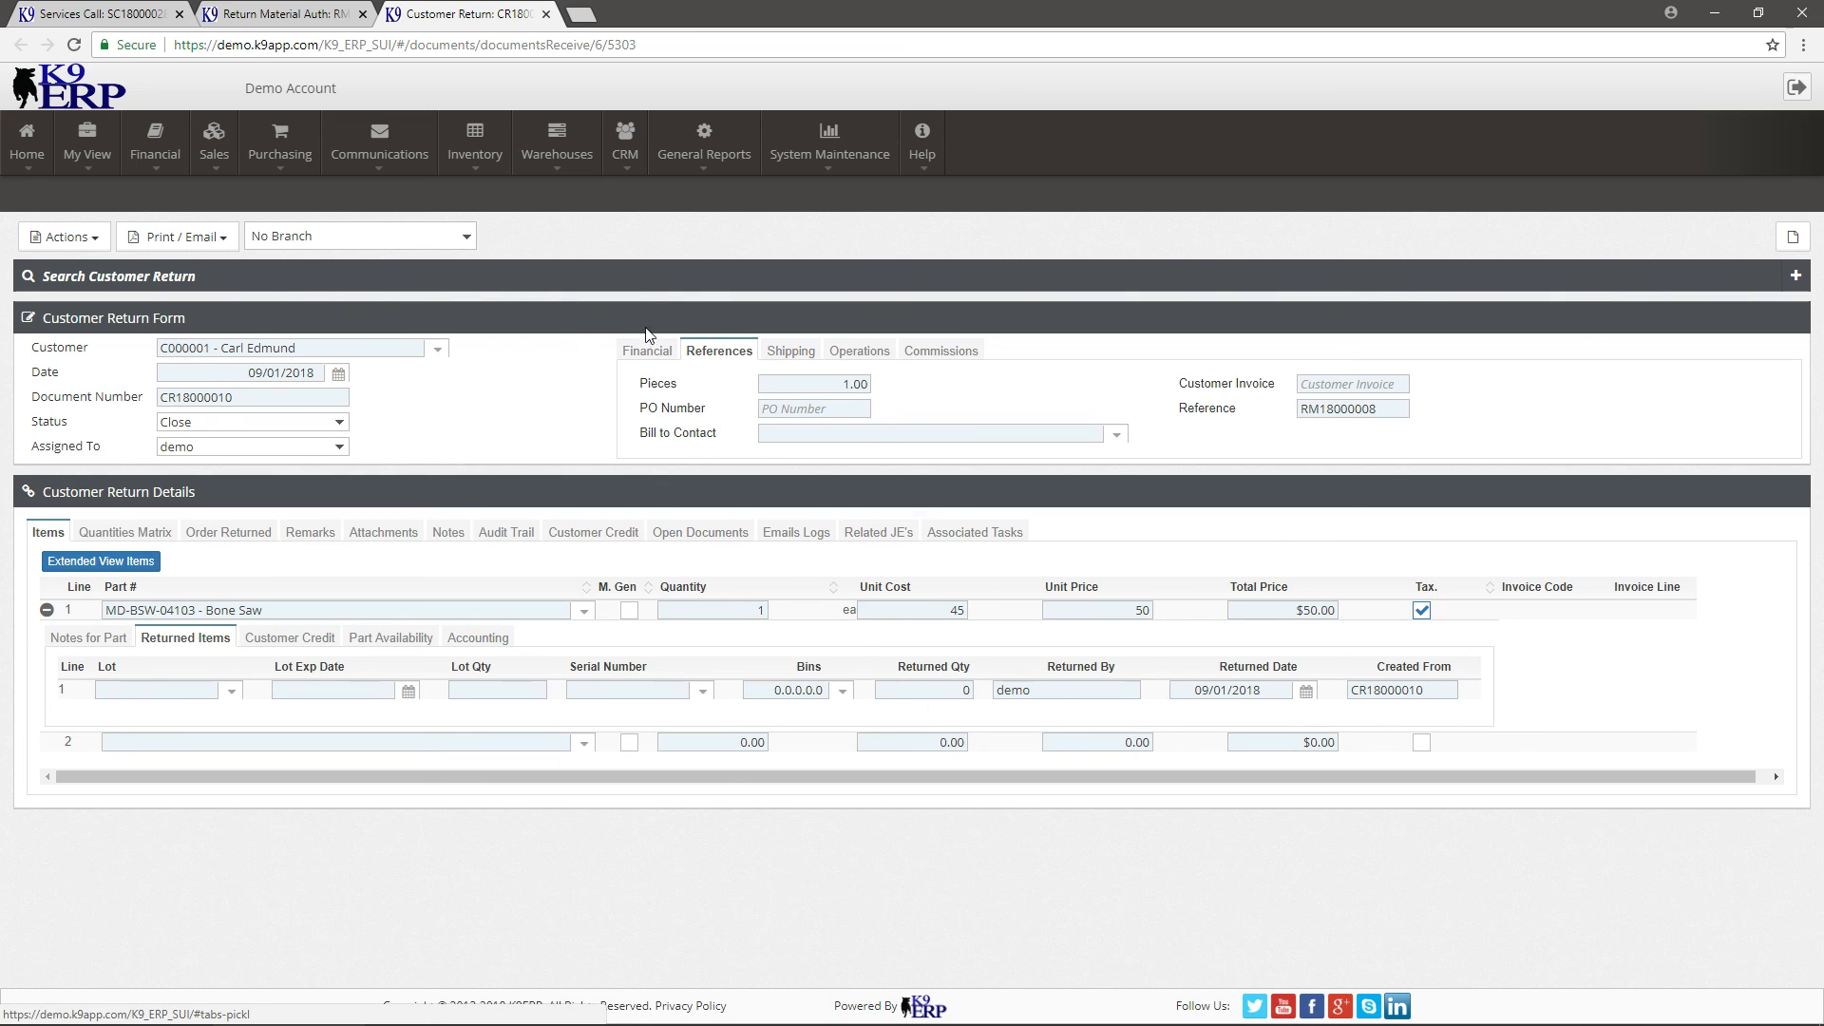
pyautogui.click(663, 344)
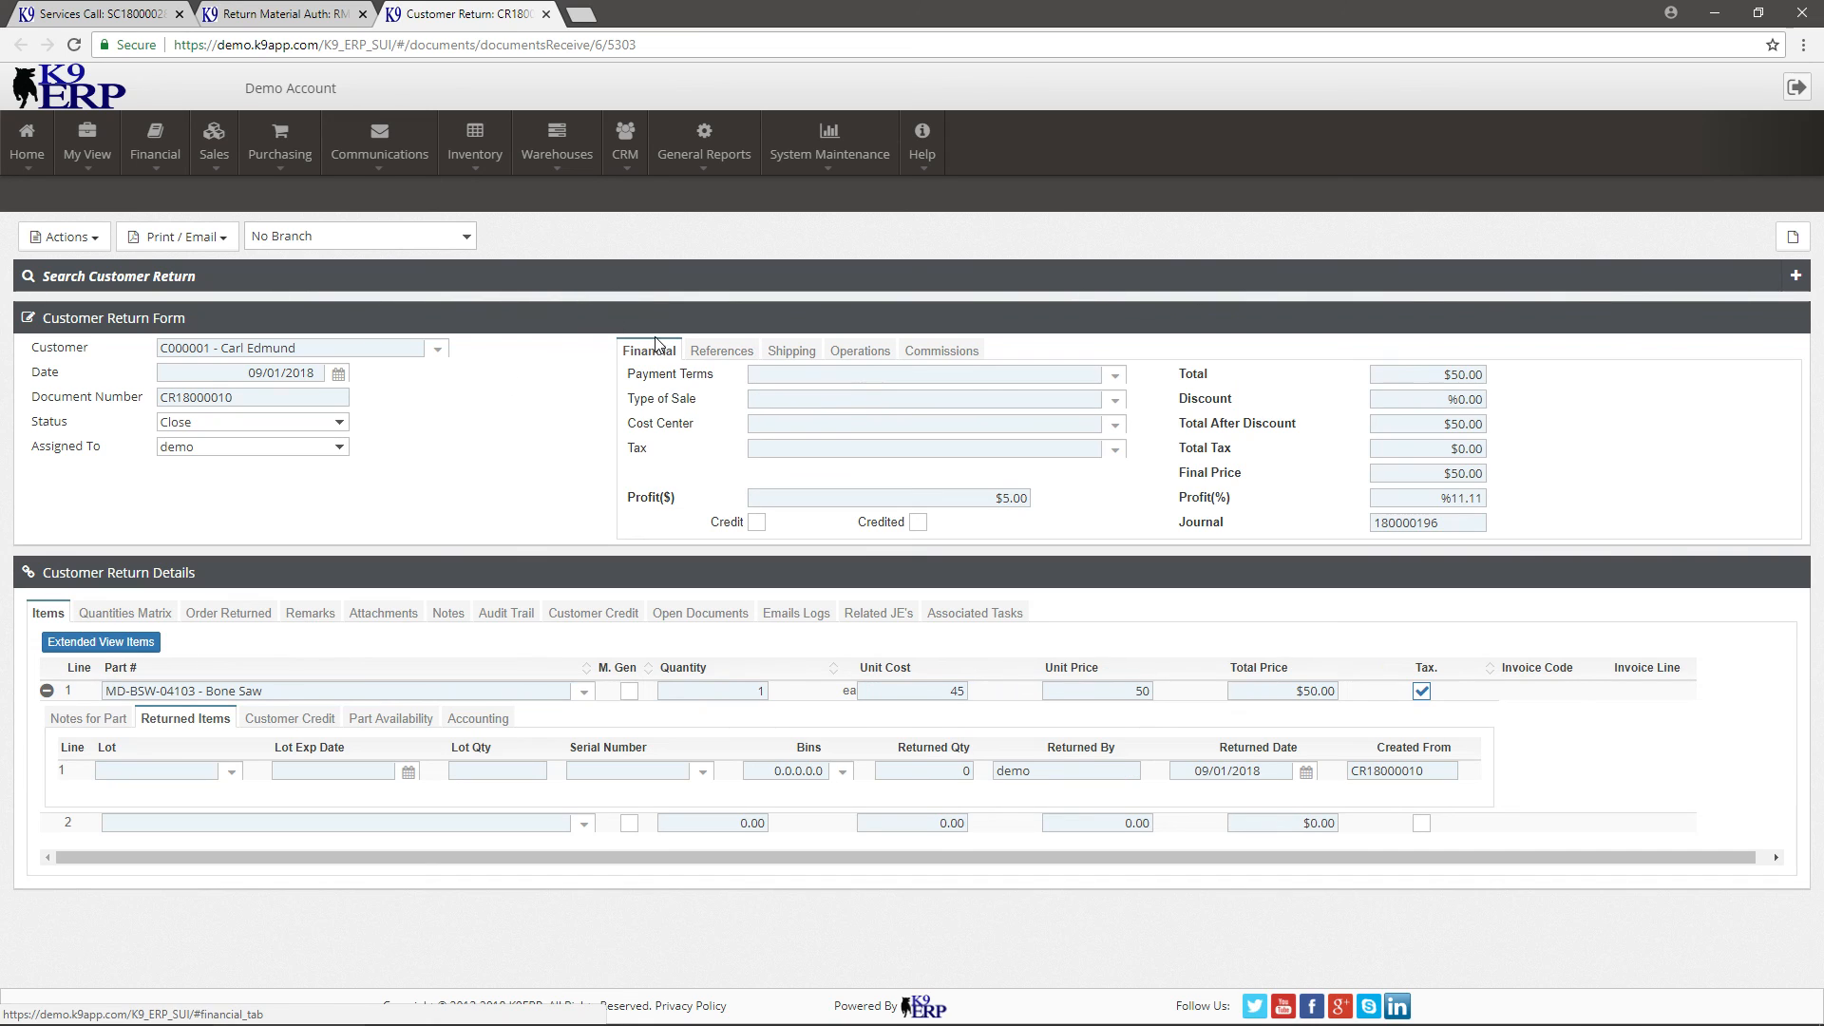